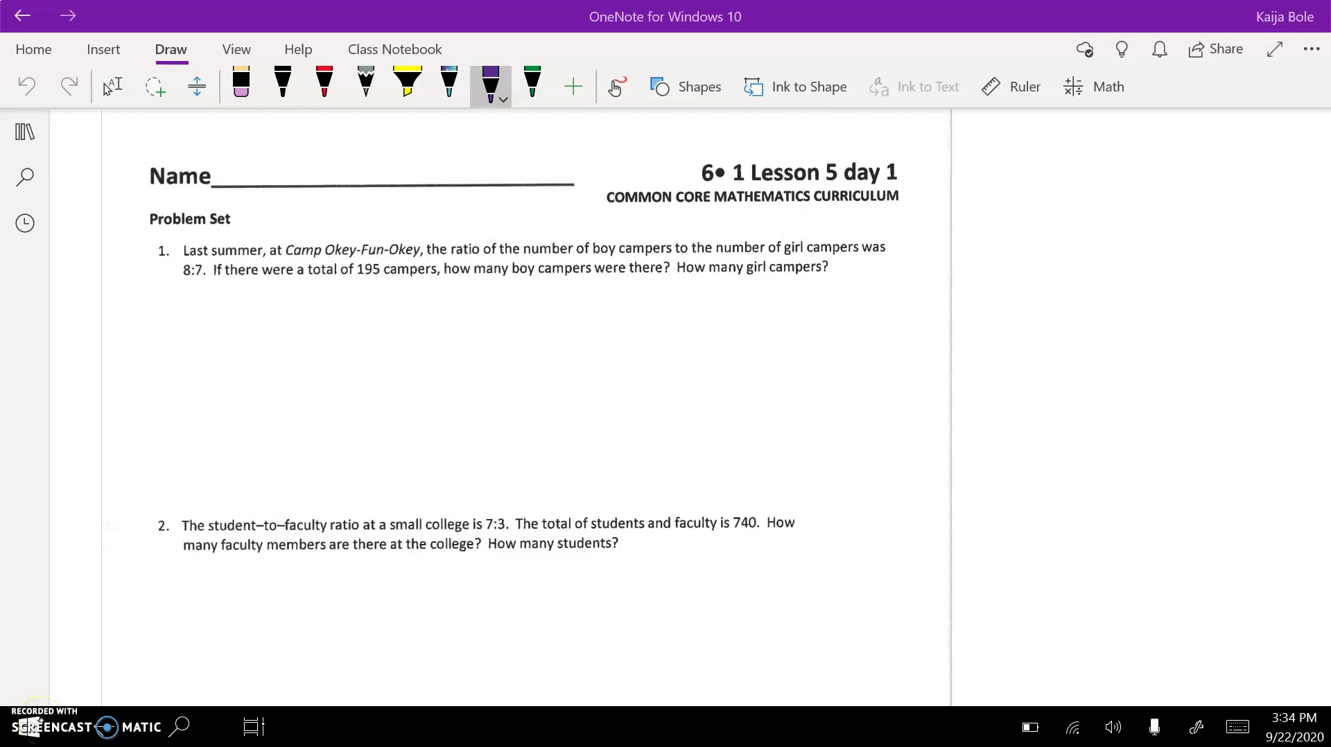
# Step: Handwrite 1.5 in purple ink above the lesson title
pyautogui.moveTo(754, 125)
pyautogui.mouseDown()
pyautogui.moveTo(754, 150)
pyautogui.moveTo(790, 153)
pyautogui.moveTo(806, 117)
pyautogui.mouseUp()
pyautogui.click(769, 148)
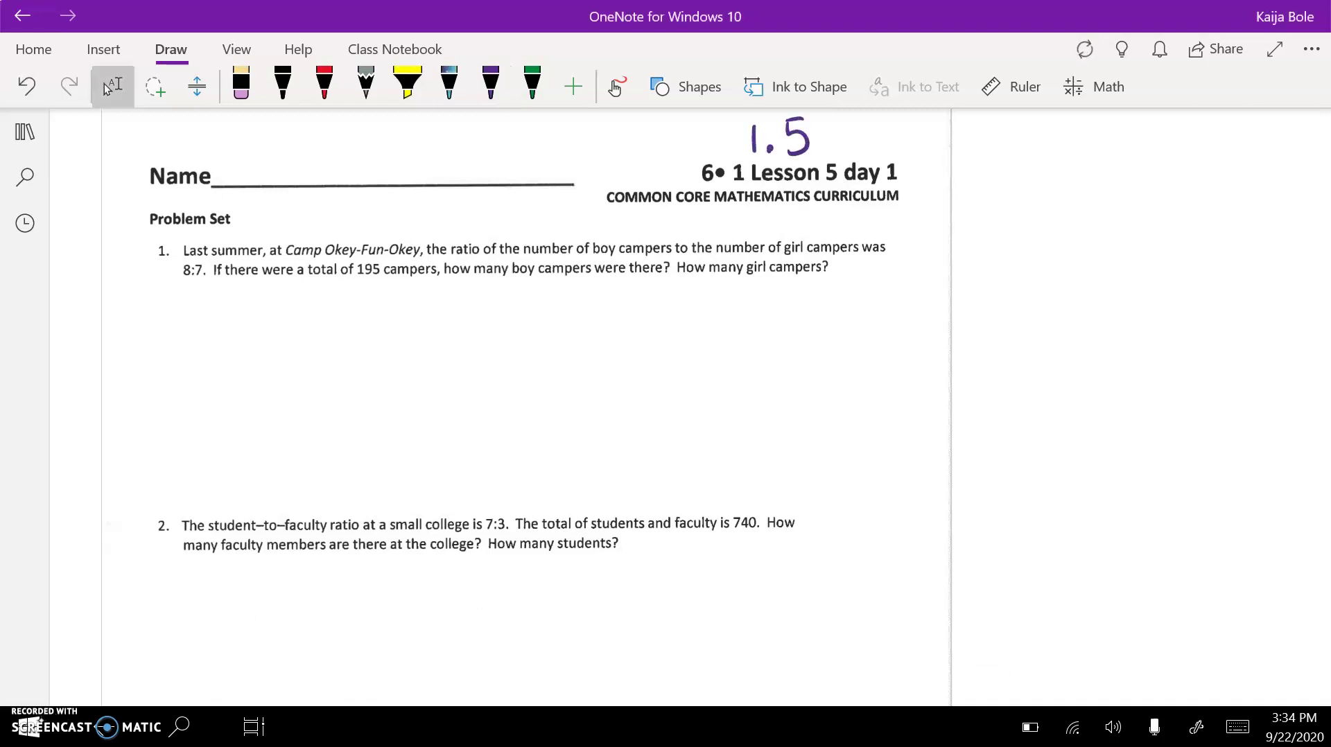
pyautogui.click(490, 85)
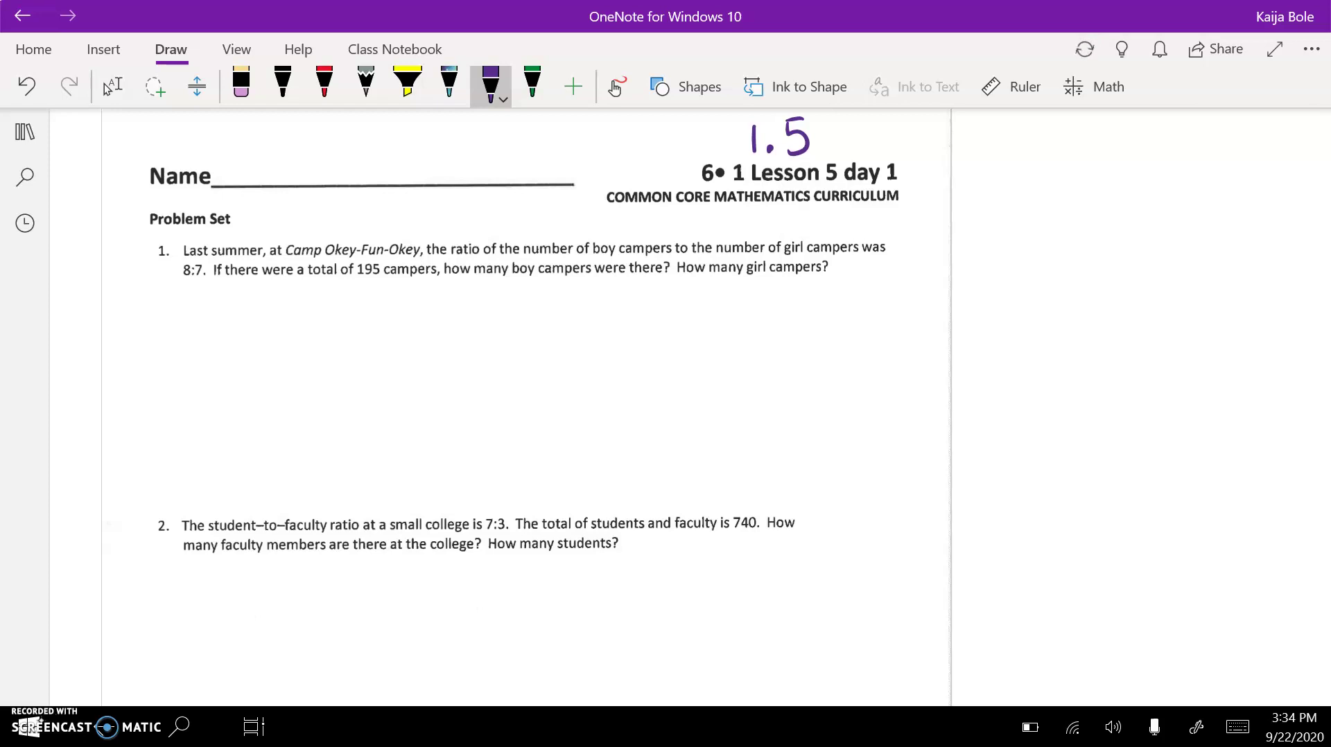
# Step: Draw purple stars beside problems 1 and 2
pyautogui.moveTo(136, 252); pyautogui.dragTo(130, 254)
pyautogui.moveTo(140, 497)
pyautogui.mouseDown()
pyautogui.moveTo(129, 521)
pyautogui.moveTo(150, 514)
pyautogui.mouseUp()
pyautogui.scroll(-5, 485, 346)
pyautogui.click(111, 87)
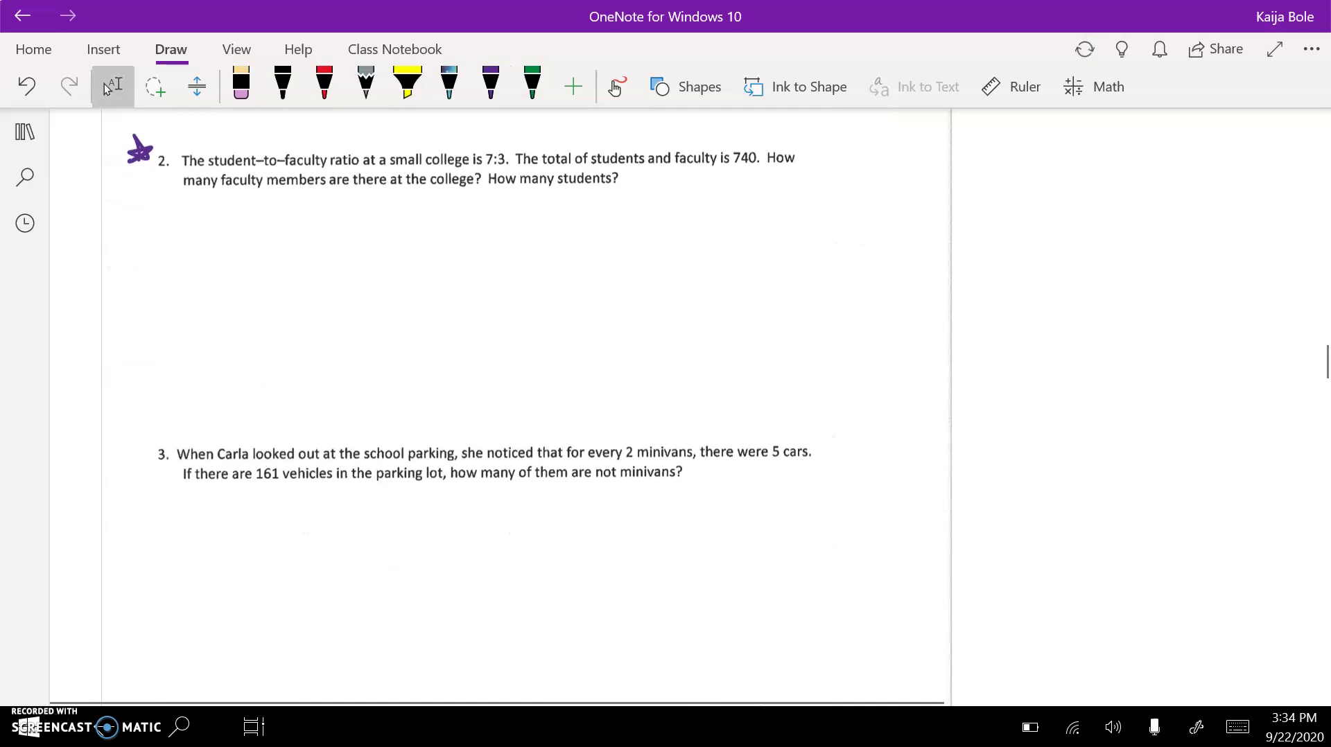
pyautogui.click(491, 84)
# Step: Scroll down and draw purple stars beside problems 3 and 4
pyautogui.moveTo(143, 431)
pyautogui.mouseDown()
pyautogui.moveTo(131, 452)
pyautogui.moveTo(152, 447)
pyautogui.mouseUp()
pyautogui.scroll(-5, 485, 347)
pyautogui.click(111, 86)
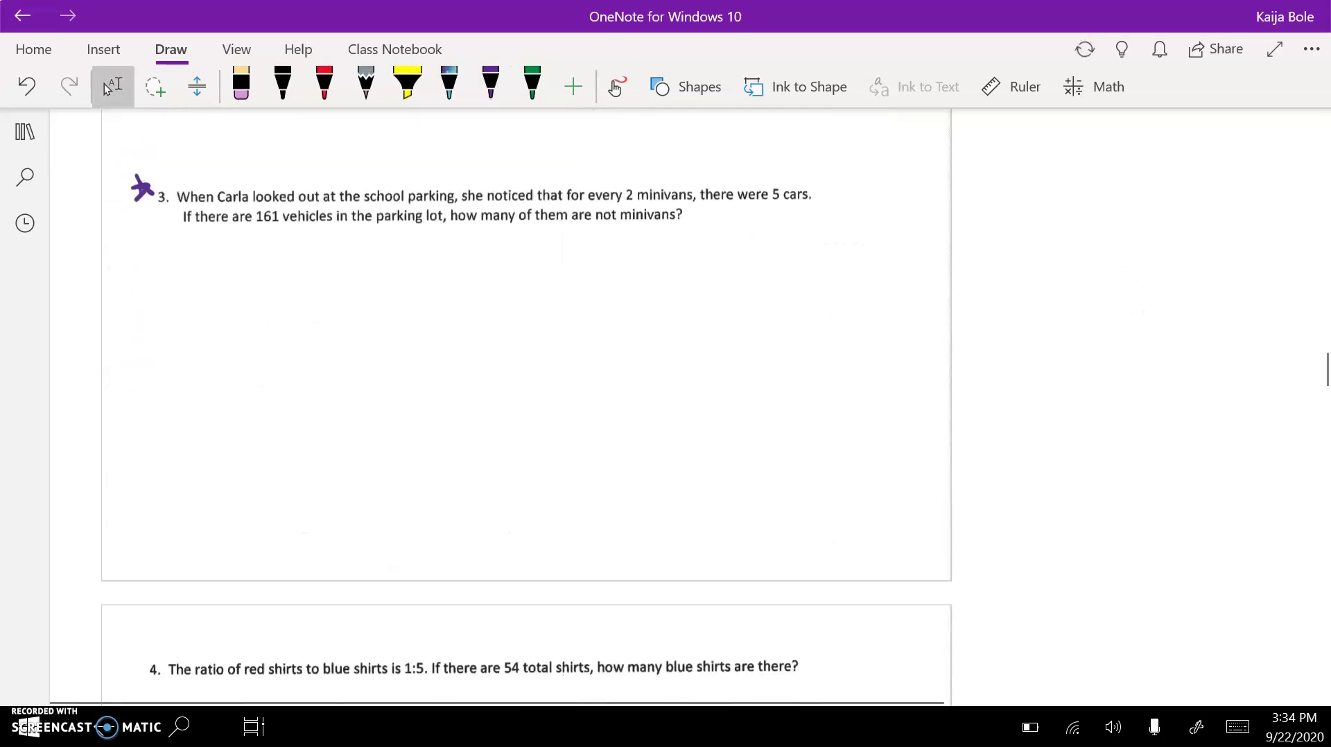
pyautogui.scroll(-2, 485, 346)
pyautogui.click(491, 83)
pyautogui.moveTo(138, 546)
pyautogui.mouseDown()
pyautogui.moveTo(125, 576)
pyautogui.moveTo(142, 563)
pyautogui.mouseUp()
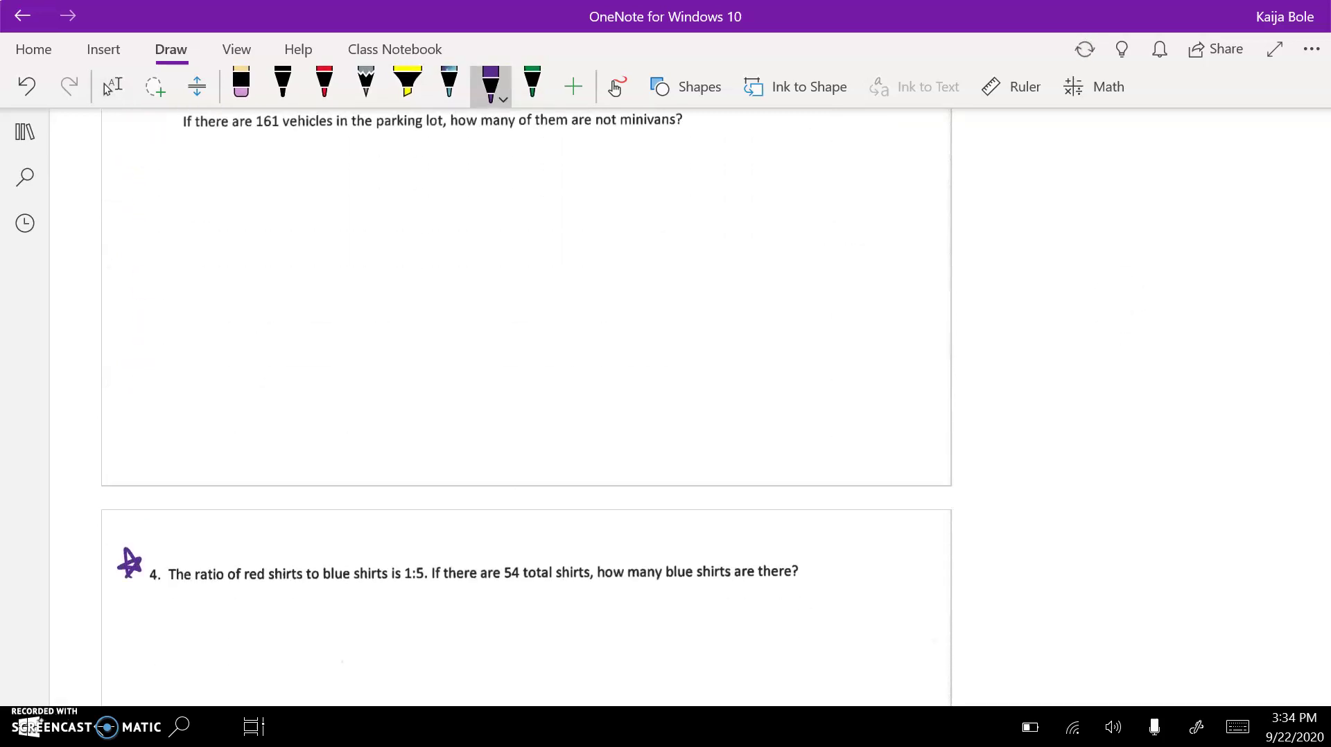
pyautogui.click(111, 87)
# Step: Scroll back to the top of the worksheet and close the touch keyboard
pyautogui.scroll(10, 486, 347)
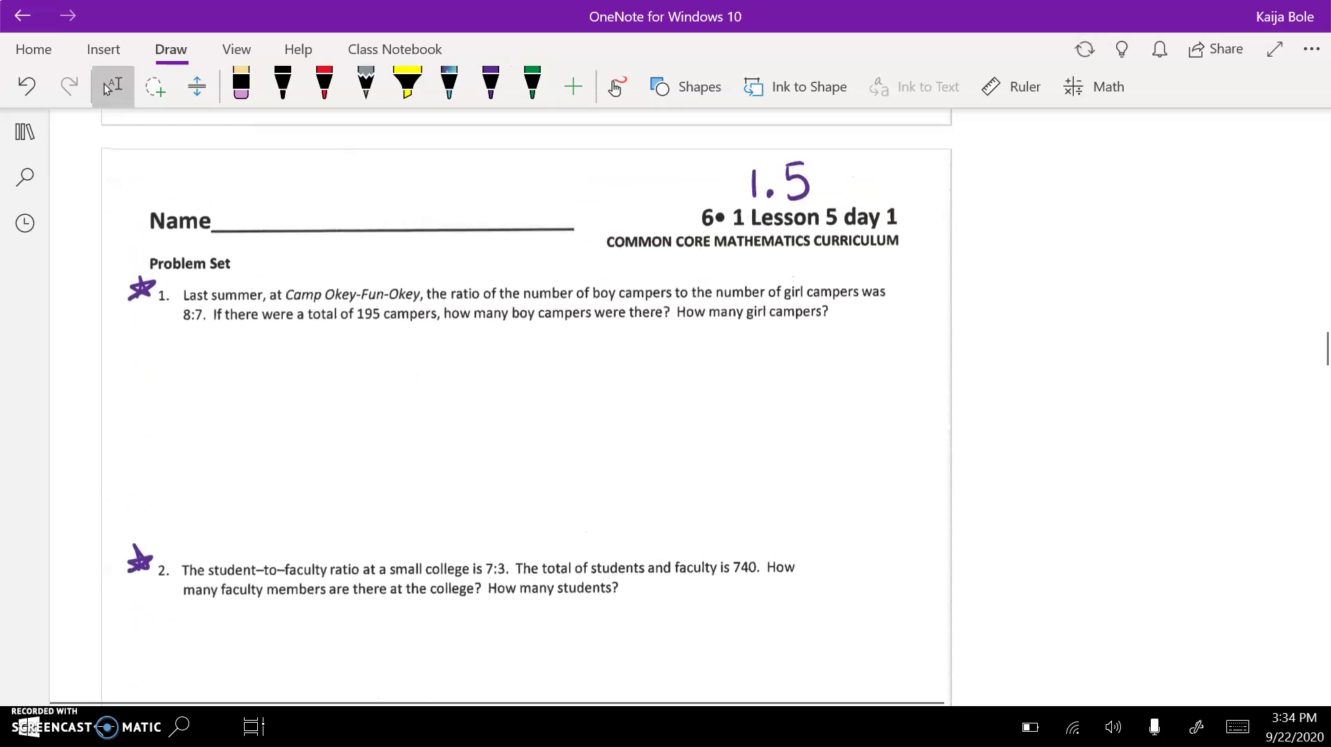
pyautogui.click(1025, 478)
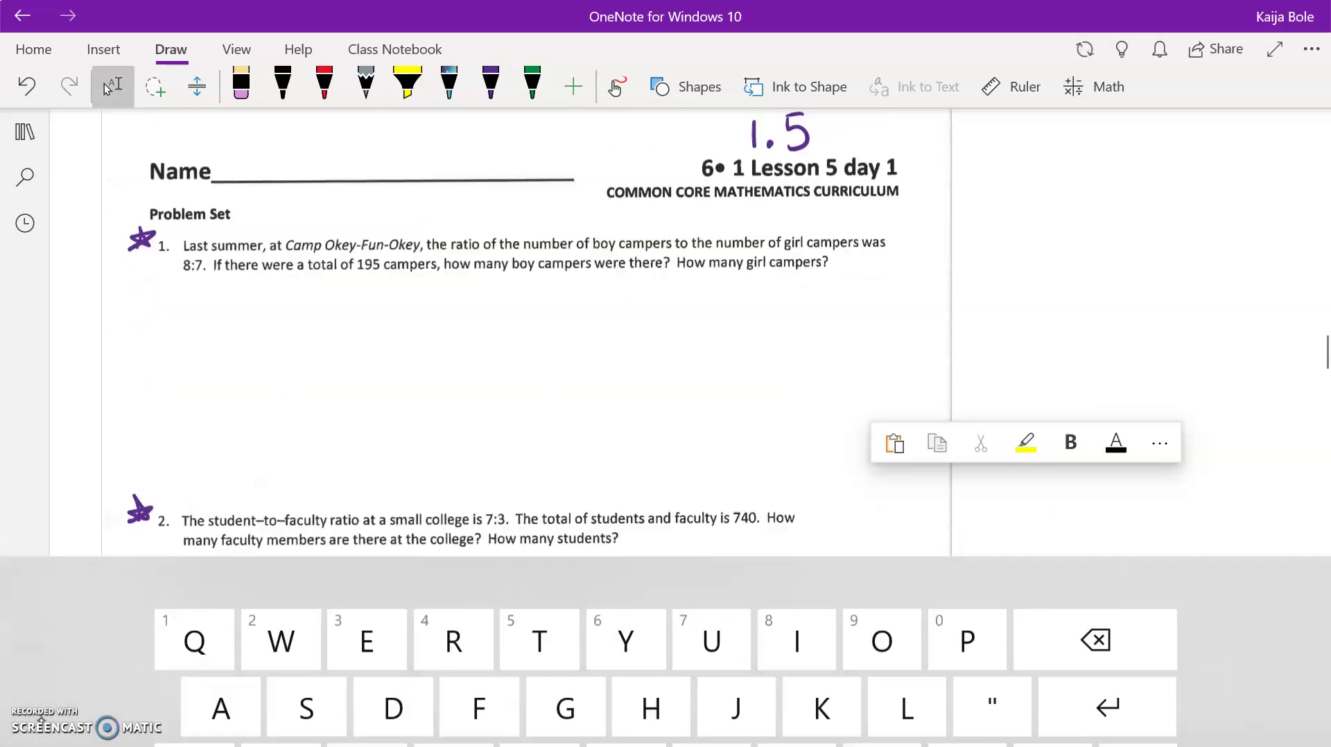
pyautogui.click(1159, 534)
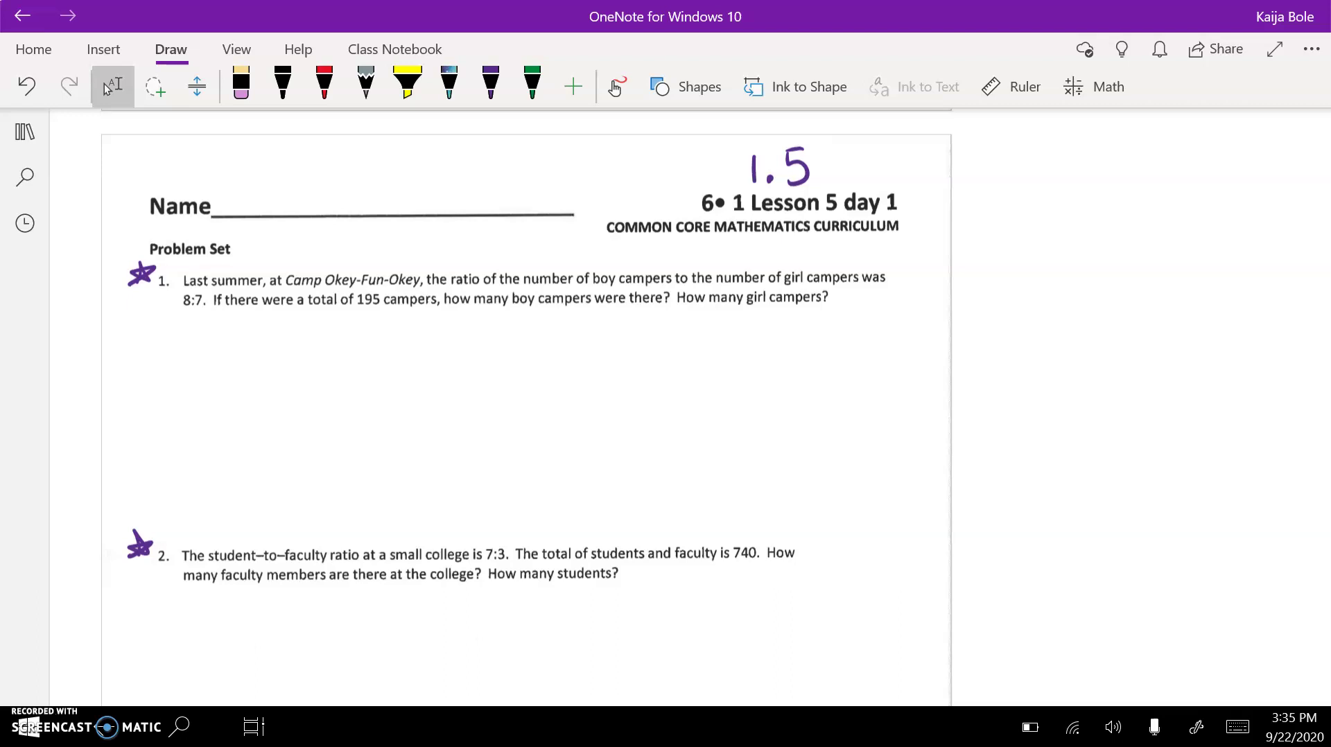
# Step: Underline boy campers, girl campers, 8:7 and 195 campers in problem 1 and circle 'total'
pyautogui.click(491, 84)
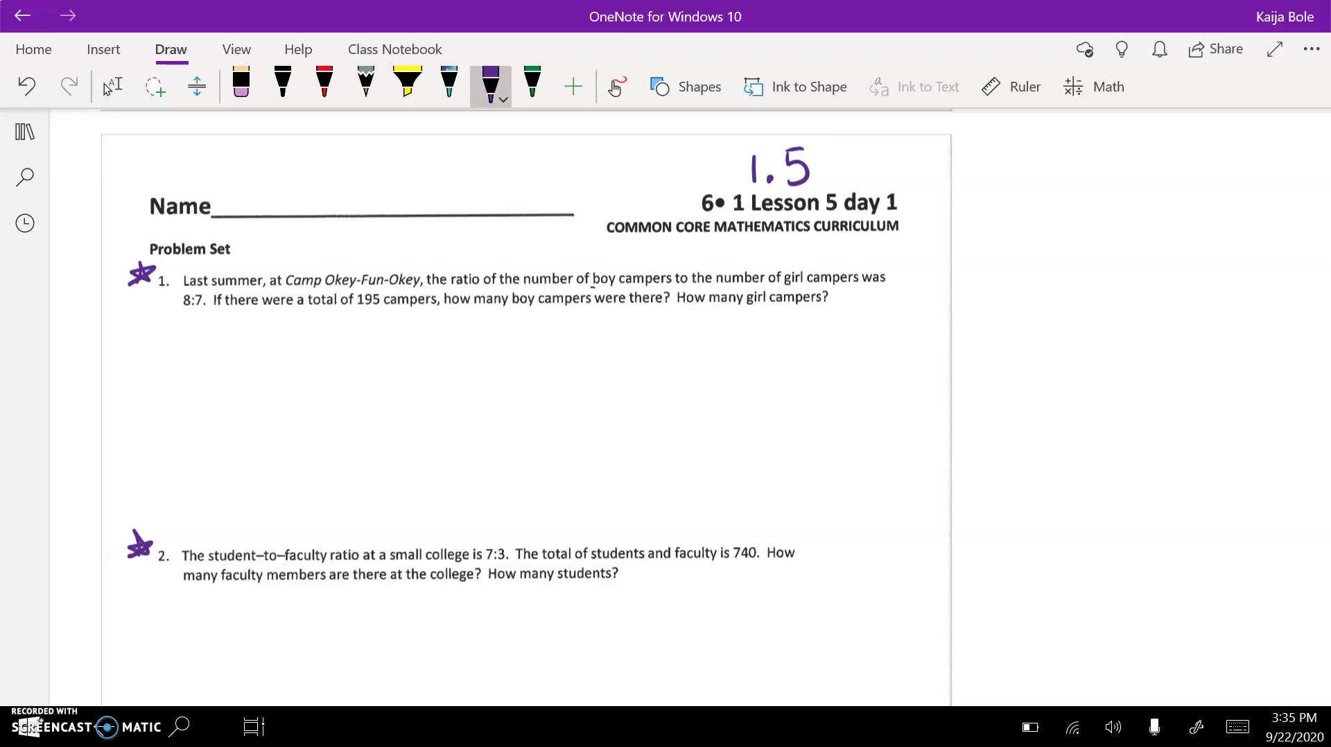
pyautogui.moveTo(592, 285)
pyautogui.mouseDown()
pyautogui.moveTo(660, 286)
pyautogui.moveTo(582, 290)
pyautogui.mouseUp()
pyautogui.moveTo(782, 284)
pyautogui.mouseDown()
pyautogui.moveTo(860, 284)
pyautogui.moveTo(782, 285)
pyautogui.mouseUp()
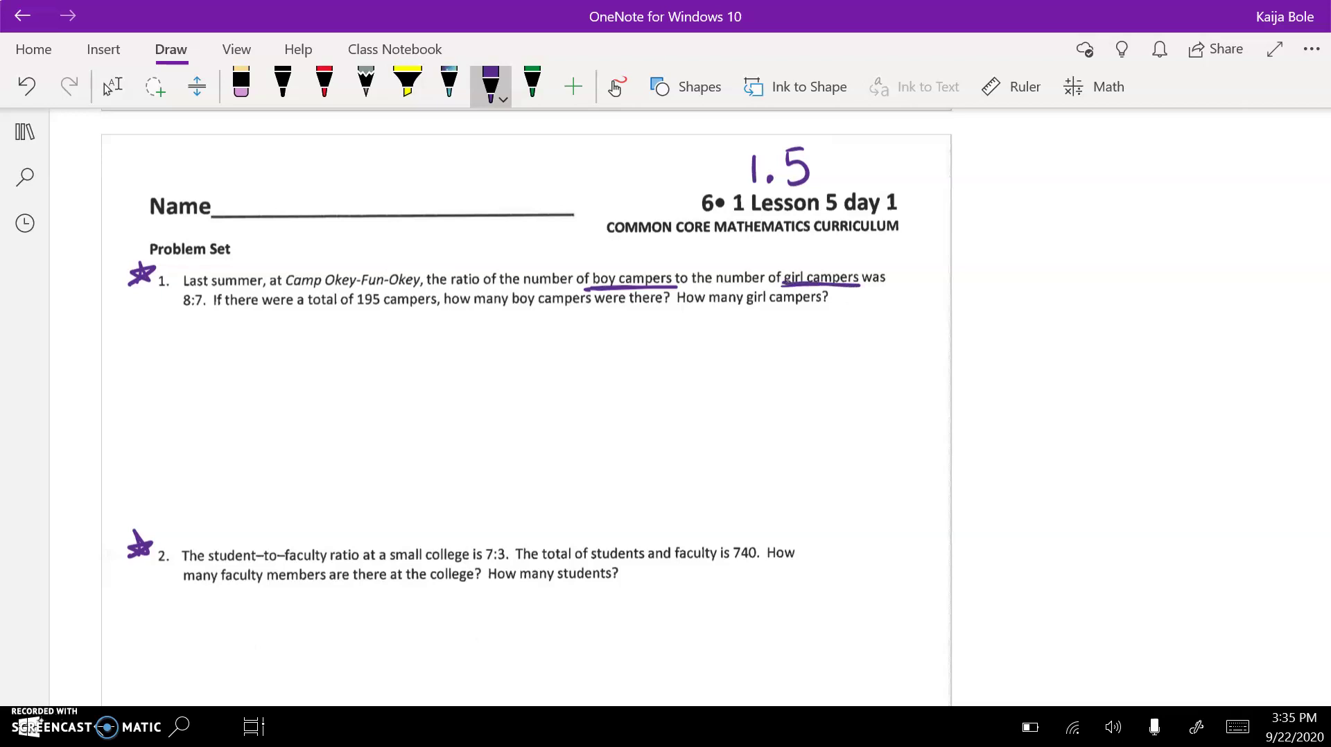
pyautogui.moveTo(182, 311); pyautogui.dragTo(205, 311)
pyautogui.moveTo(325, 286)
pyautogui.mouseDown()
pyautogui.moveTo(305, 312)
pyautogui.moveTo(341, 302)
pyautogui.moveTo(320, 287)
pyautogui.moveTo(436, 306)
pyautogui.mouseUp()
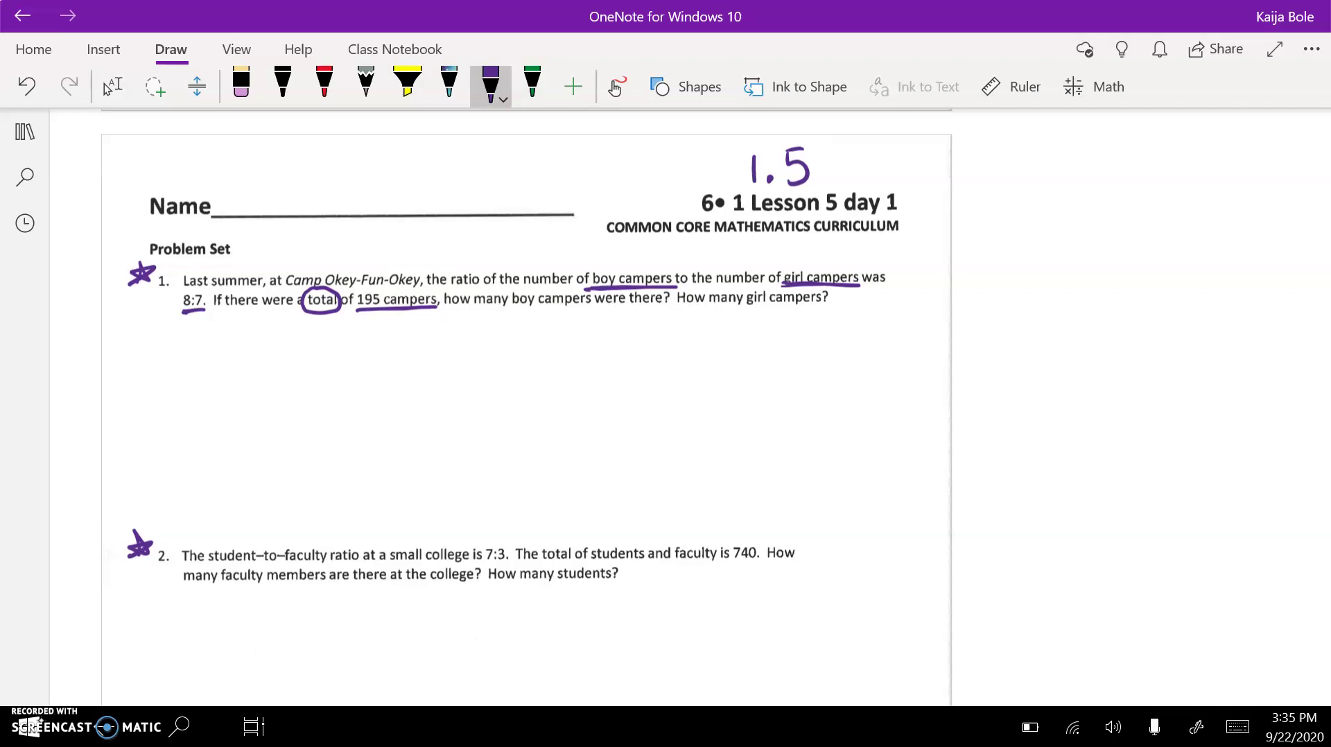
pyautogui.click(111, 85)
pyautogui.scroll(-2, 107, 89)
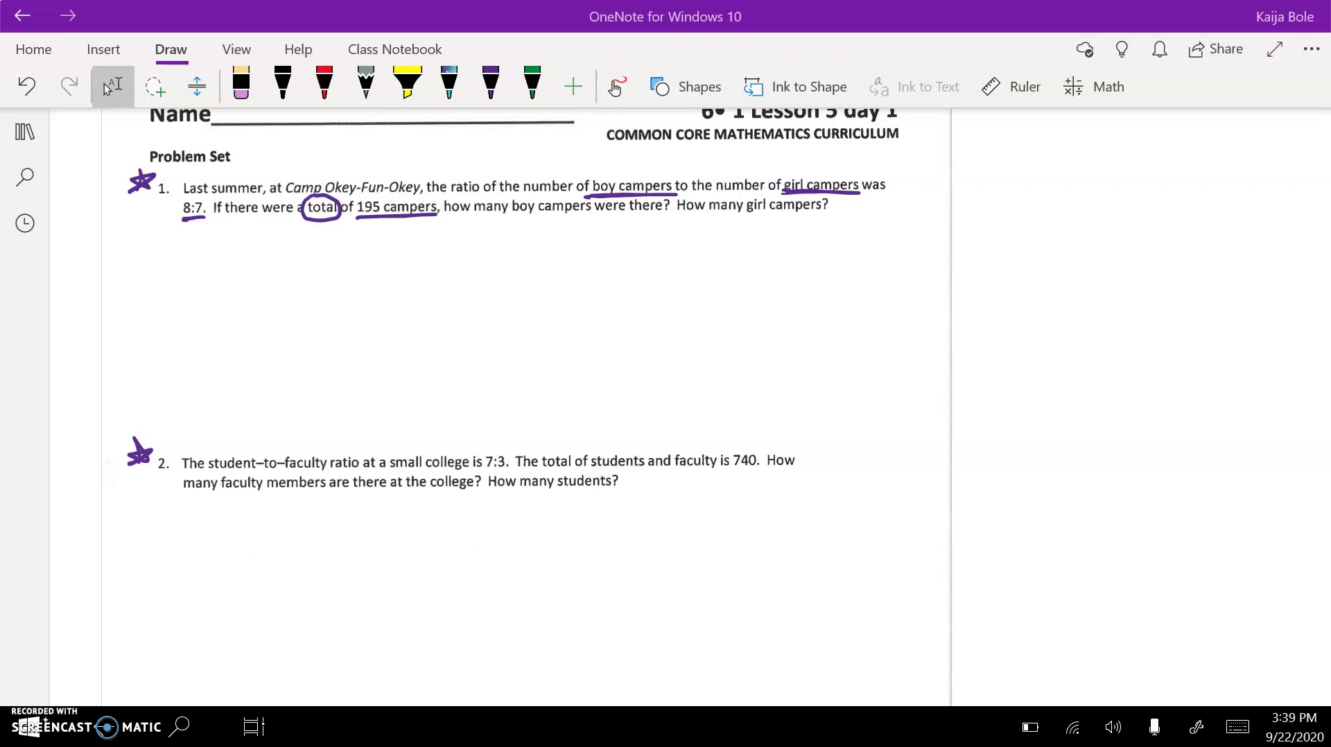
# Step: Underline student-to-faculty, 7:3 and 740 in problem 2, circle 'total', and scroll to problem 3
pyautogui.click(491, 83)
pyautogui.moveTo(210, 472)
pyautogui.mouseDown()
pyautogui.moveTo(325, 471)
pyautogui.moveTo(208, 475)
pyautogui.mouseUp()
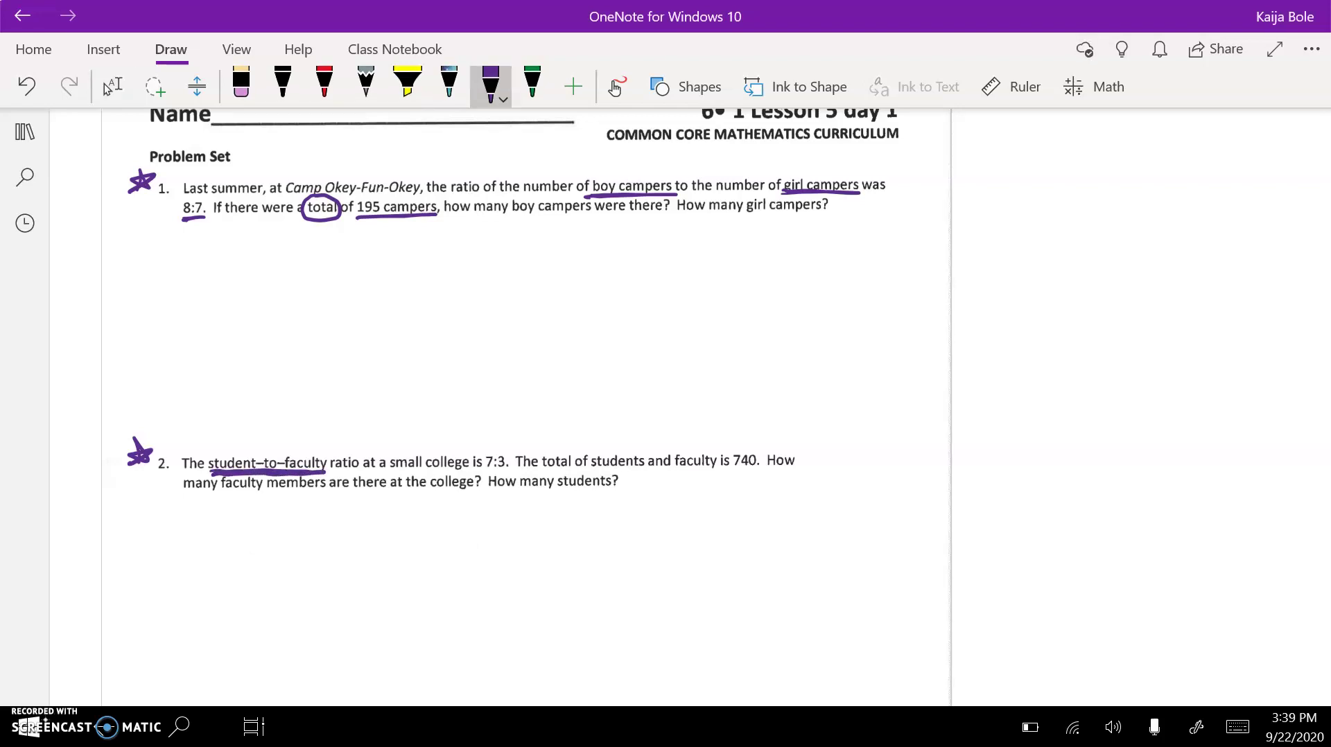
pyautogui.moveTo(478, 470)
pyautogui.mouseDown()
pyautogui.moveTo(509, 470)
pyautogui.moveTo(476, 469)
pyautogui.mouseUp()
pyautogui.moveTo(568, 447)
pyautogui.mouseDown()
pyautogui.moveTo(537, 457)
pyautogui.moveTo(574, 480)
pyautogui.moveTo(554, 442)
pyautogui.moveTo(632, 471)
pyautogui.moveTo(726, 472)
pyautogui.moveTo(591, 476)
pyautogui.mouseUp()
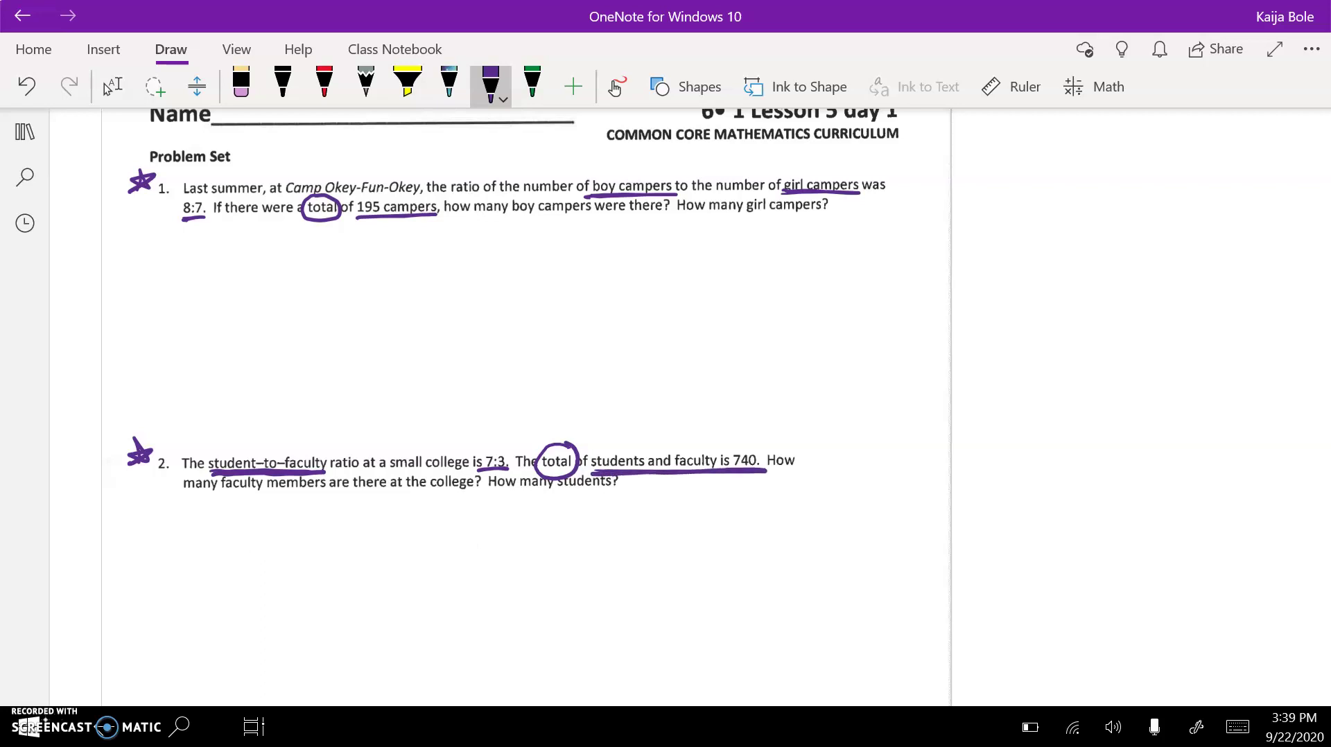
pyautogui.click(111, 86)
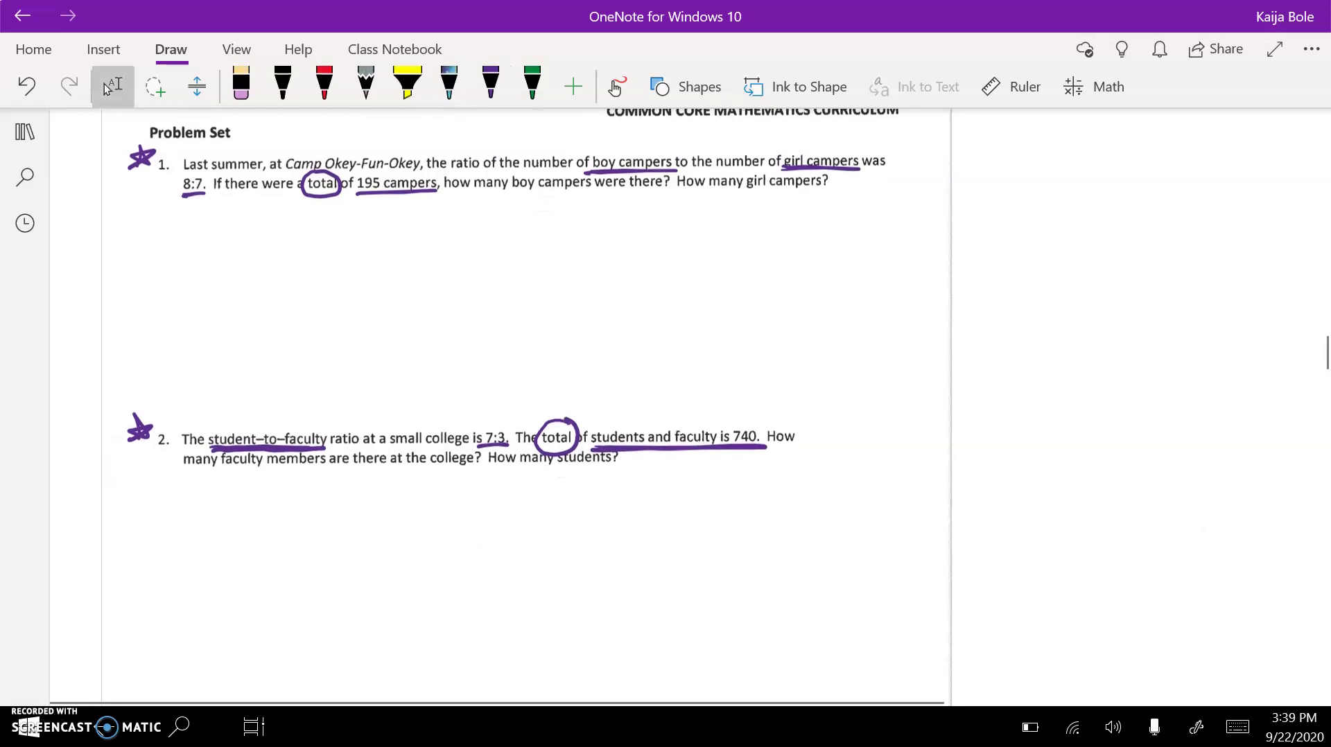
pyautogui.scroll(-2, 106, 88)
pyautogui.scroll(-3, 106, 88)
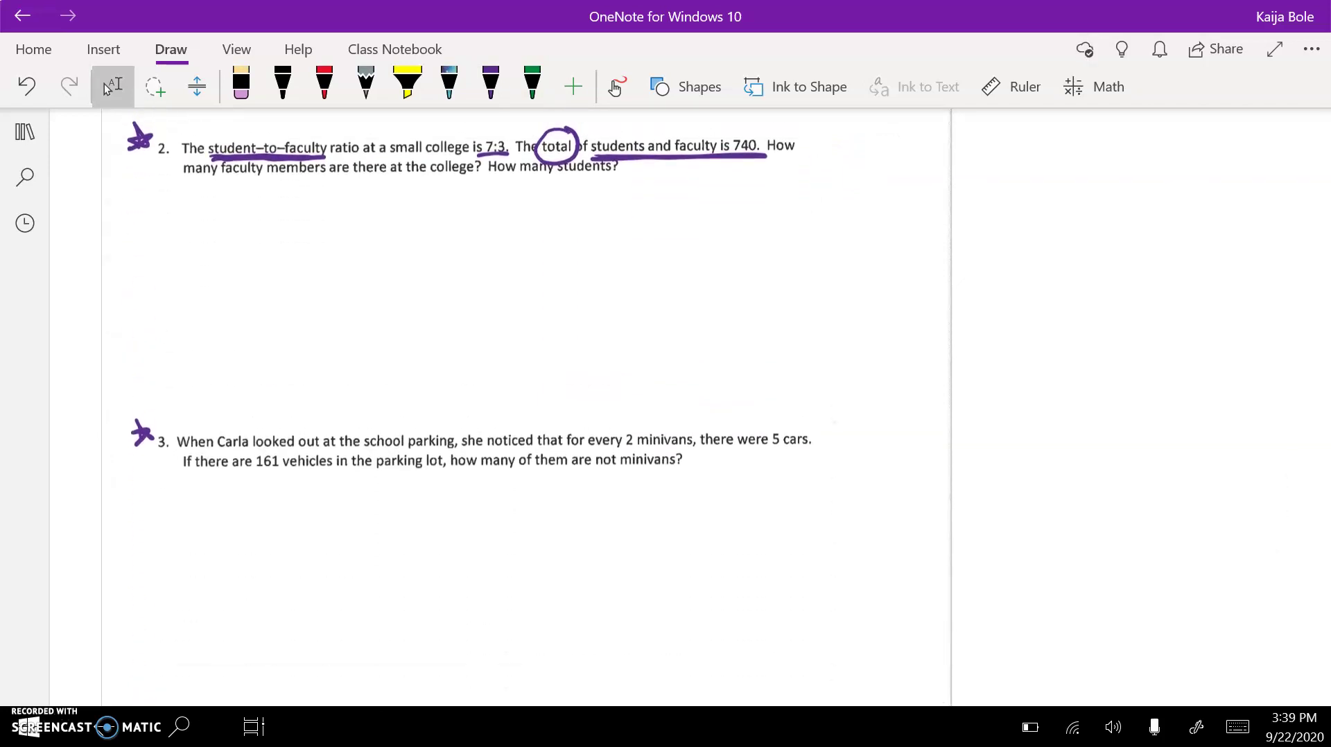
# Step: Underline 'for every 2 minivans', '5 cars' and '161 vehicles' in problem 3
pyautogui.click(491, 84)
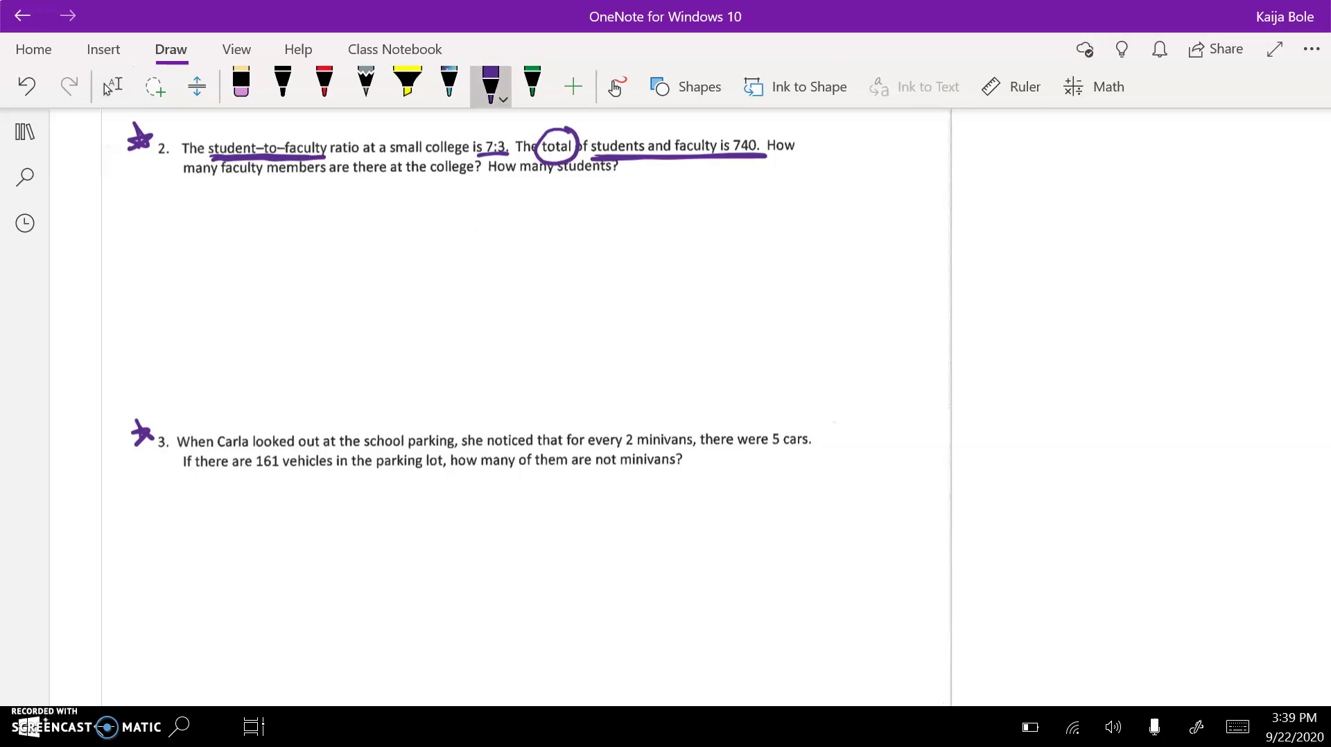
pyautogui.moveTo(568, 449); pyautogui.dragTo(675, 448)
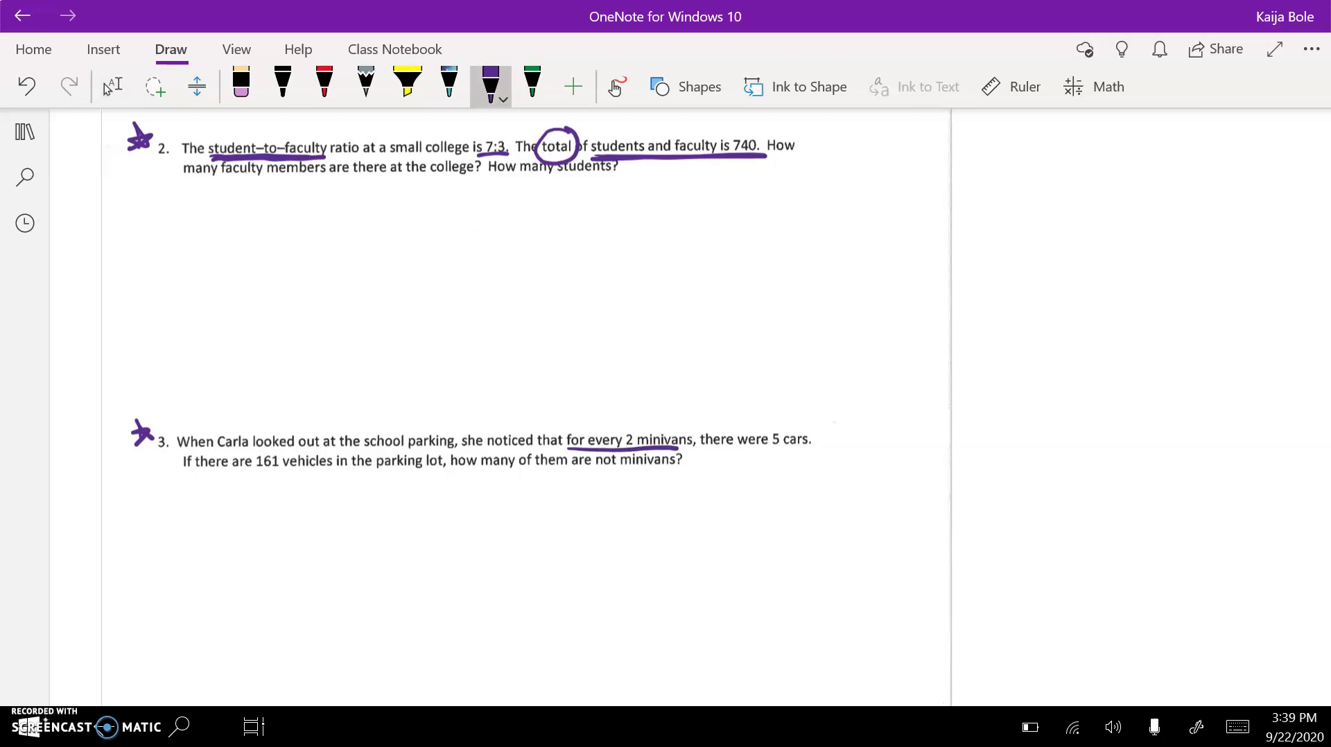
pyautogui.moveTo(768, 450); pyautogui.dragTo(810, 449)
pyautogui.moveTo(258, 472); pyautogui.dragTo(329, 474)
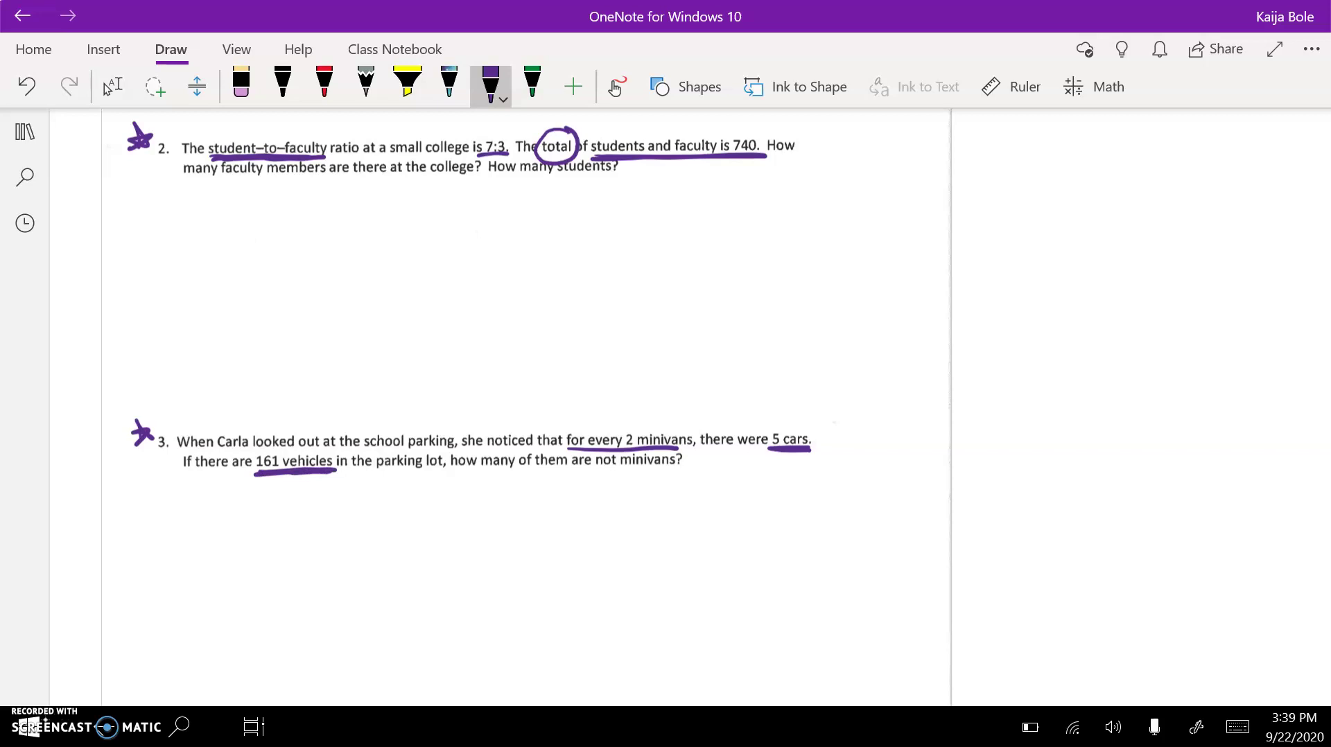
# Step: Handwrite 'total' under 161 vehicles and scroll down to problem 4
pyautogui.moveTo(294, 479)
pyautogui.mouseDown()
pyautogui.moveTo(293, 502)
pyautogui.moveTo(316, 492)
pyautogui.moveTo(327, 505)
pyautogui.mouseUp()
pyautogui.moveTo(322, 489); pyautogui.dragTo(351, 507)
pyautogui.moveTo(358, 482); pyautogui.dragTo(359, 508)
pyautogui.scroll(-5, 527, 346)
pyautogui.click(111, 86)
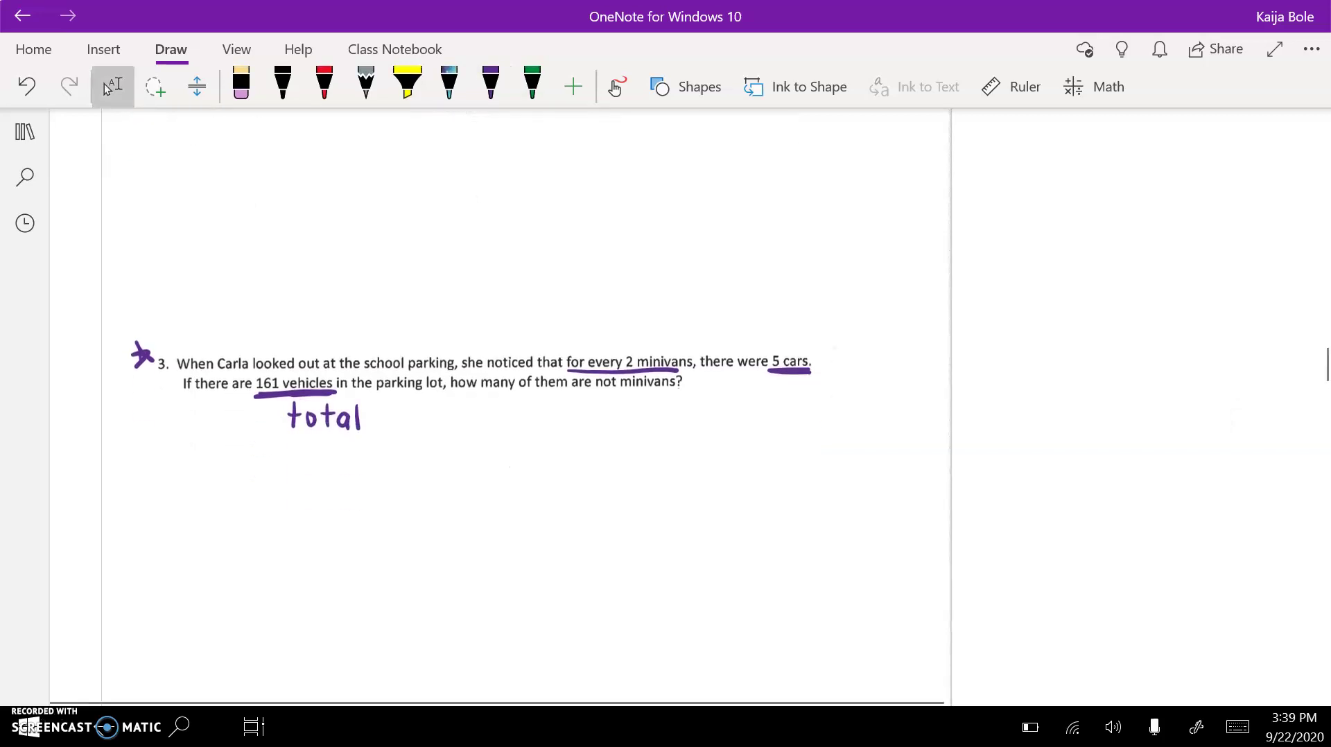
pyautogui.scroll(-5, 526, 416)
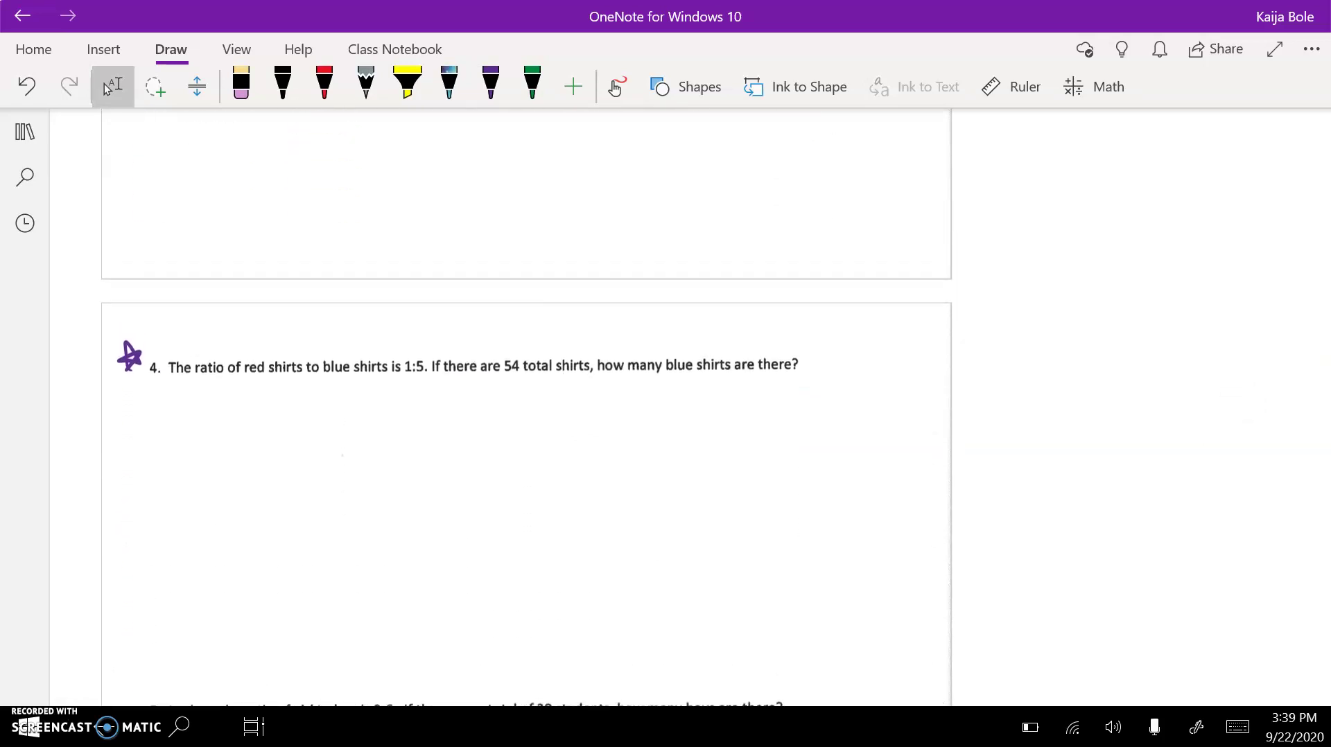
# Step: Underline red shirts, blue shirts and 54 total shirts in problem 4, circling 'total', then scroll up
pyautogui.click(490, 84)
pyautogui.moveTo(242, 378); pyautogui.dragTo(393, 382)
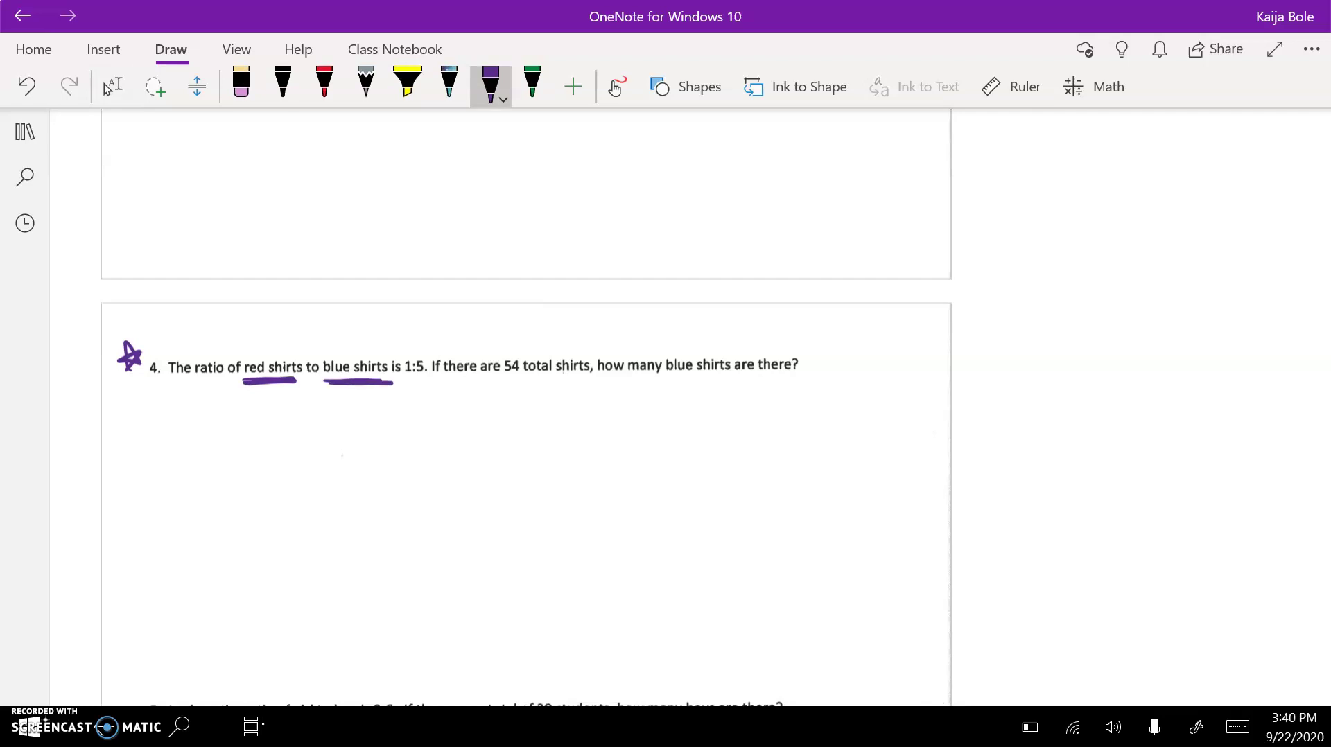
pyautogui.moveTo(504, 378)
pyautogui.mouseDown()
pyautogui.moveTo(602, 376)
pyautogui.moveTo(533, 348)
pyautogui.mouseUp()
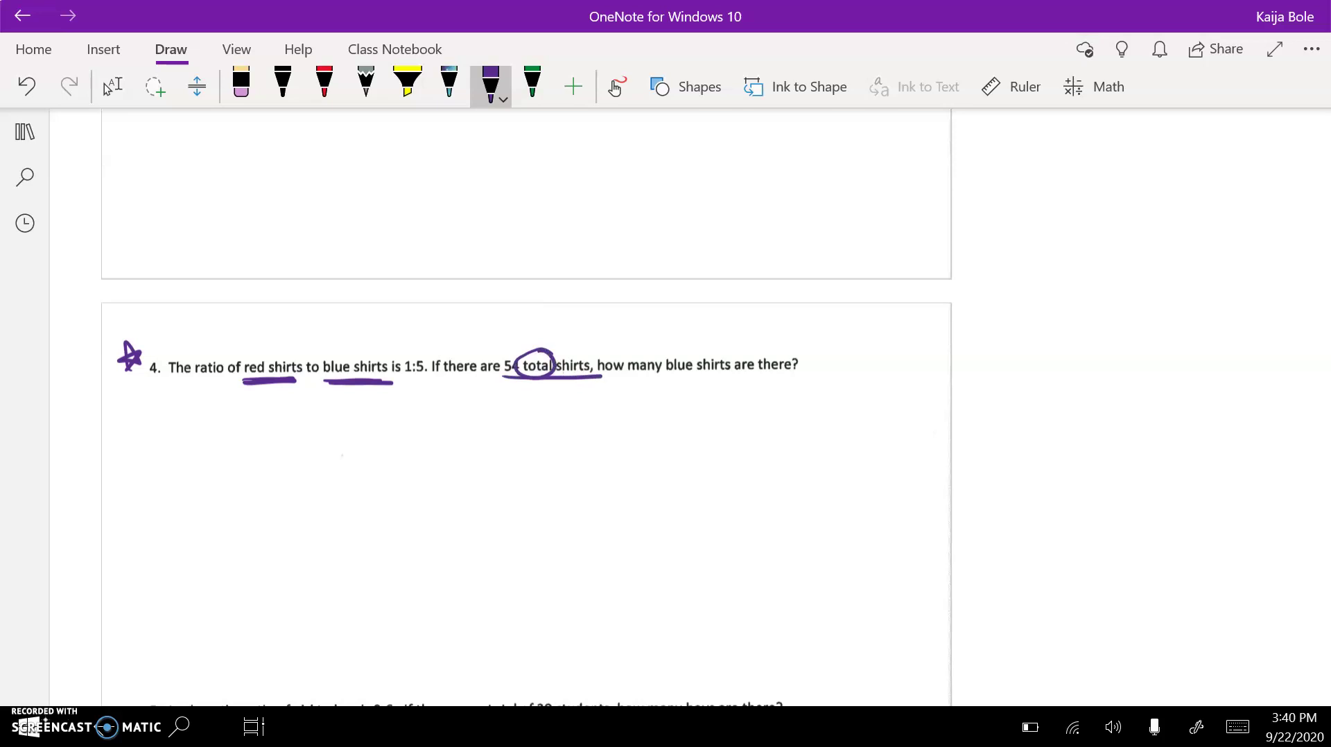
pyautogui.click(111, 85)
pyautogui.scroll(4, 526, 416)
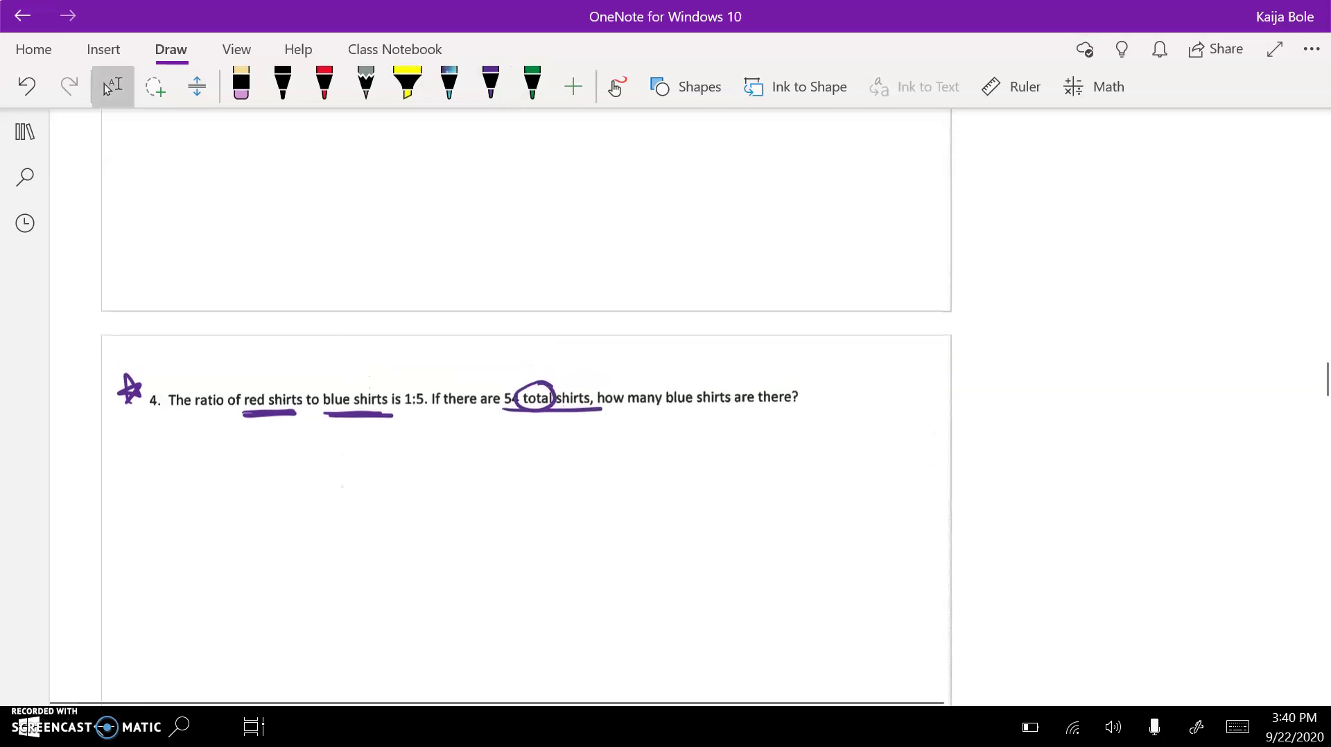
pyautogui.scroll(2, 527, 409)
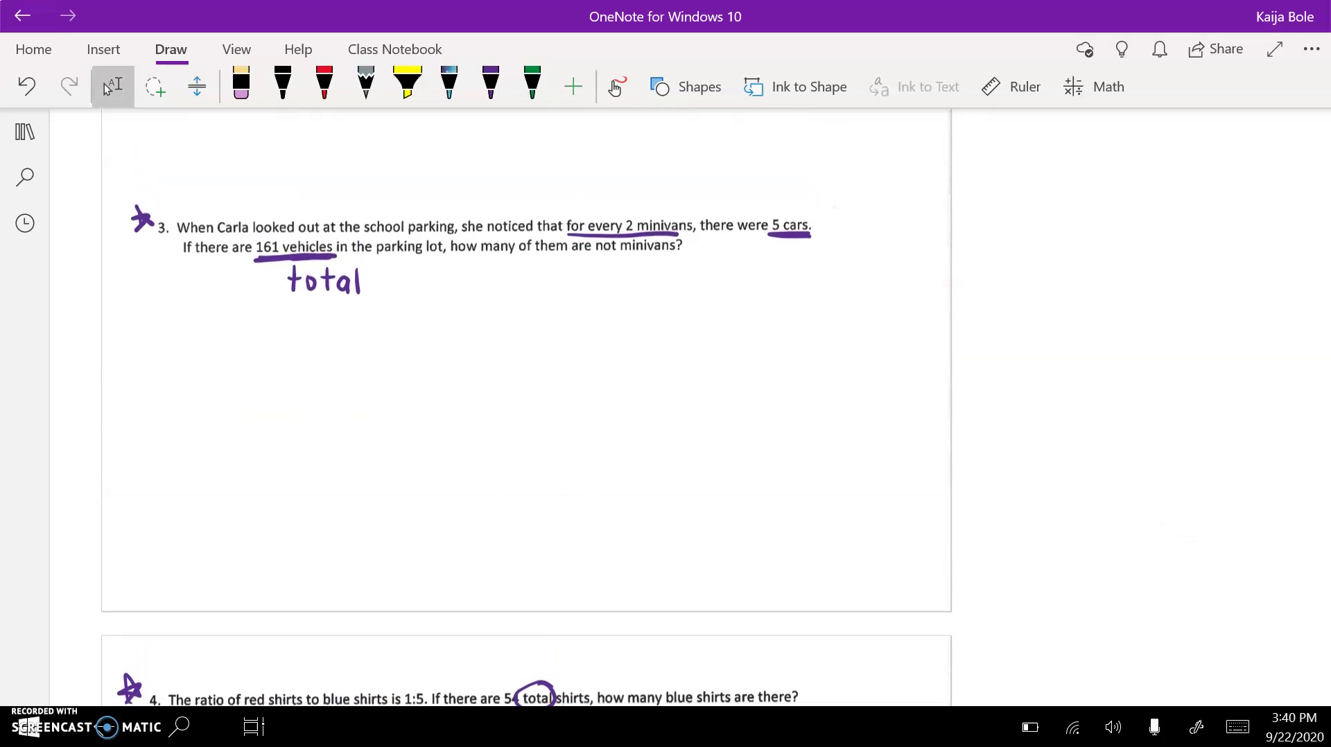
# Step: Handwrite the row labels 'Minivans' and 'Cars' under problem 3
pyautogui.click(490, 83)
pyautogui.moveTo(156, 379)
pyautogui.mouseDown()
pyautogui.moveTo(156, 341)
pyautogui.moveTo(185, 378)
pyautogui.mouseUp()
pyautogui.moveTo(193, 356)
pyautogui.mouseDown()
pyautogui.moveTo(193, 377)
pyautogui.moveTo(208, 379)
pyautogui.mouseUp()
pyautogui.moveTo(212, 357)
pyautogui.mouseDown()
pyautogui.moveTo(211, 376)
pyautogui.moveTo(231, 355)
pyautogui.moveTo(251, 377)
pyautogui.moveTo(276, 373)
pyautogui.mouseUp()
pyautogui.moveTo(174, 407)
pyautogui.mouseDown()
pyautogui.moveTo(159, 418)
pyautogui.moveTo(174, 448)
pyautogui.mouseUp()
pyautogui.moveTo(194, 425)
pyautogui.mouseDown()
pyautogui.moveTo(181, 436)
pyautogui.moveTo(197, 447)
pyautogui.mouseUp()
pyautogui.moveTo(202, 425)
pyautogui.mouseDown()
pyautogui.moveTo(202, 443)
pyautogui.moveTo(210, 425)
pyautogui.mouseUp()
pyautogui.moveTo(230, 422); pyautogui.dragTo(213, 446)
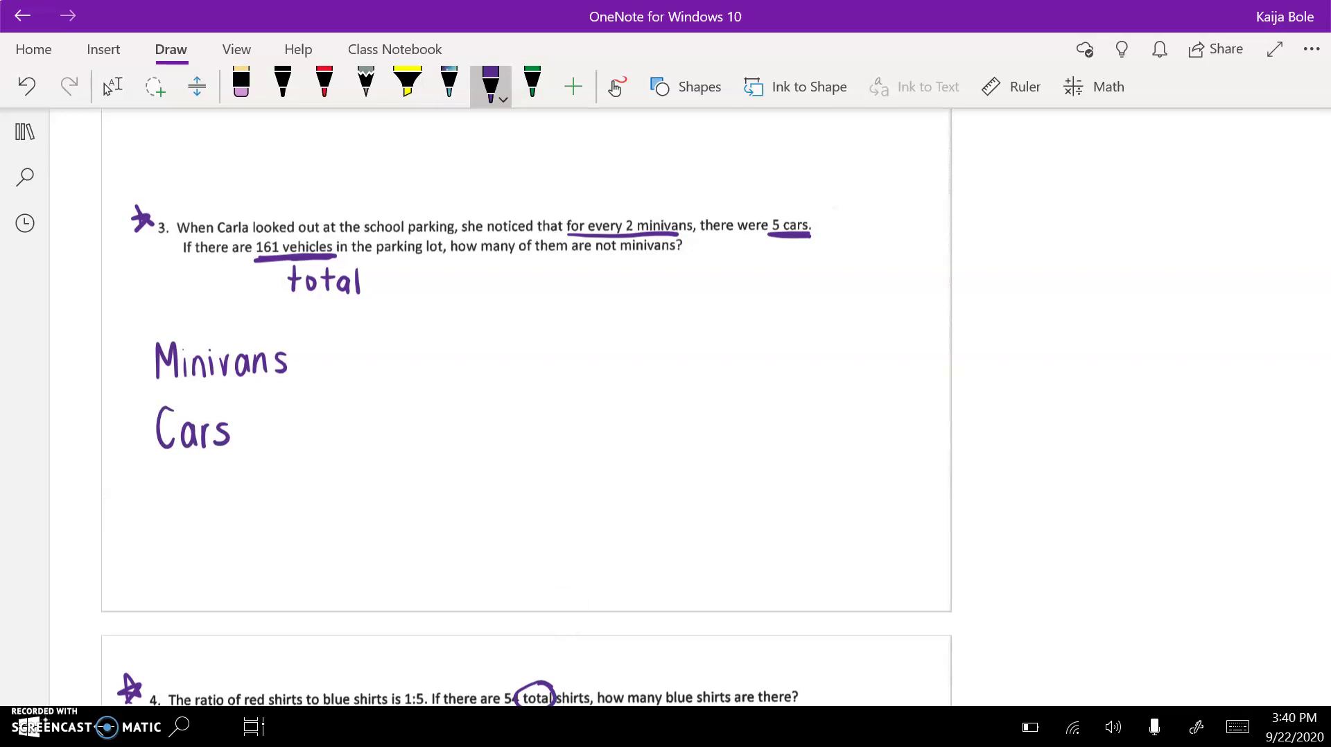
# Step: Write 2:5 beside 'total' and draw a tape diagram with 2 minivan and 5 car boxes
pyautogui.moveTo(602, 267)
pyautogui.mouseDown()
pyautogui.moveTo(609, 289)
pyautogui.moveTo(644, 287)
pyautogui.moveTo(663, 262)
pyautogui.mouseUp()
pyautogui.click(631, 267)
pyautogui.moveTo(305, 327)
pyautogui.mouseDown()
pyautogui.moveTo(320, 382)
pyautogui.moveTo(418, 373)
pyautogui.moveTo(334, 324)
pyautogui.moveTo(305, 325)
pyautogui.moveTo(360, 378)
pyautogui.moveTo(335, 454)
pyautogui.moveTo(615, 445)
pyautogui.mouseUp()
pyautogui.moveTo(419, 383); pyautogui.dragTo(420, 444)
pyautogui.moveTo(360, 382); pyautogui.dragTo(360, 449)
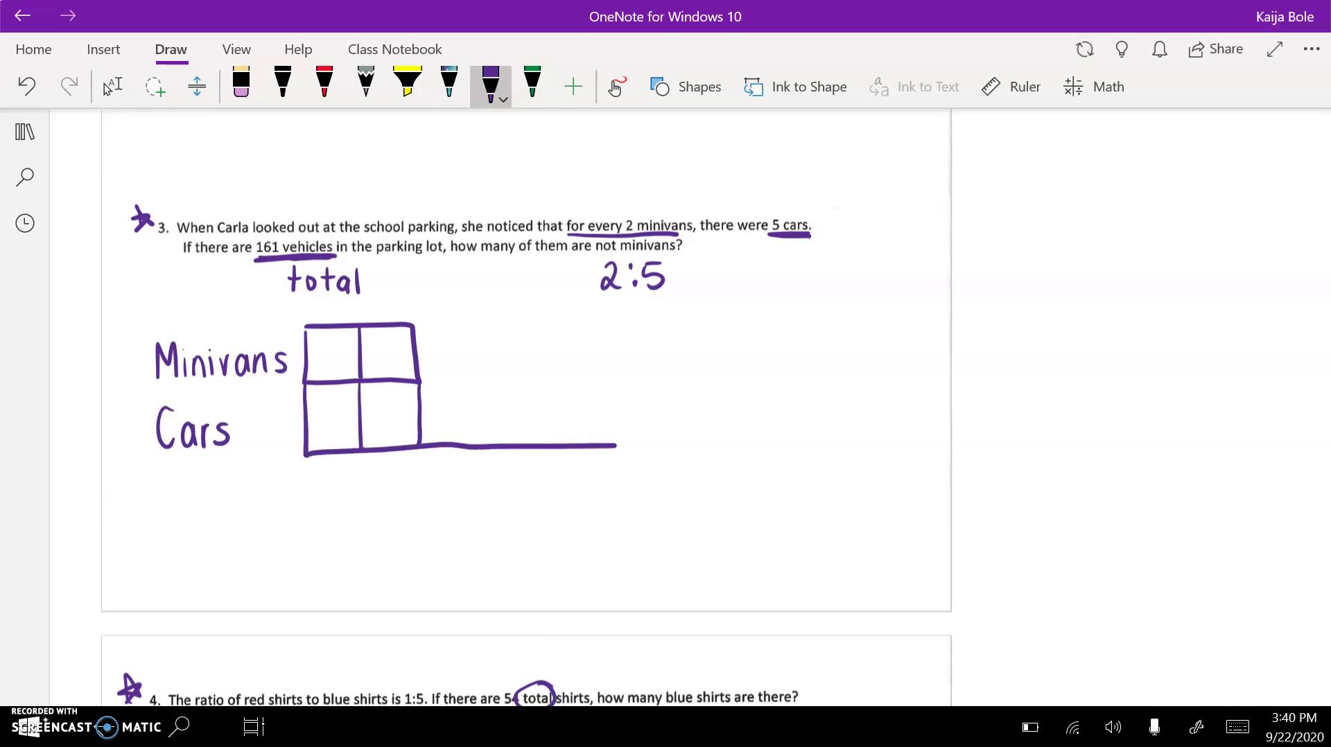
pyautogui.moveTo(420, 380); pyautogui.dragTo(594, 376)
pyautogui.moveTo(488, 381); pyautogui.dragTo(490, 445)
pyautogui.moveTo(547, 382)
pyautogui.mouseDown()
pyautogui.moveTo(547, 444)
pyautogui.moveTo(616, 376)
pyautogui.moveTo(615, 444)
pyautogui.mouseUp()
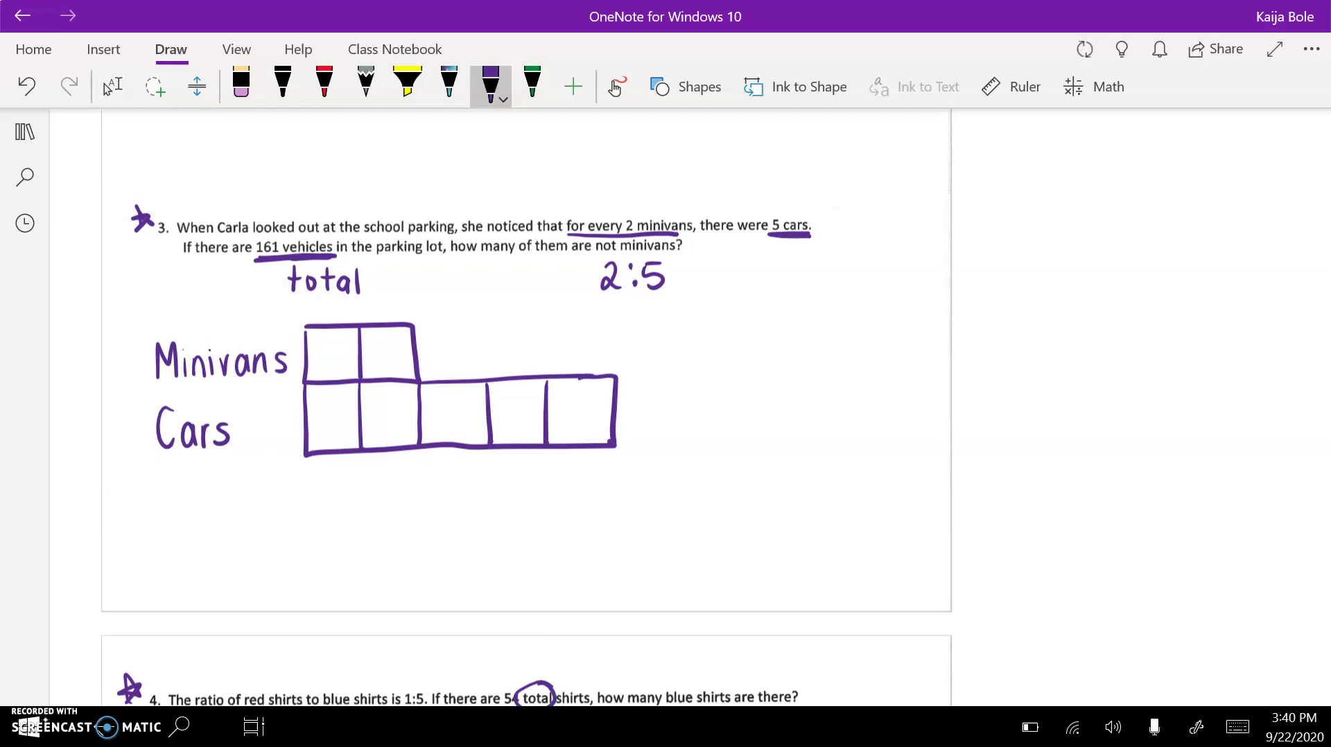
# Step: Loop the tape diagram as the total and write =161÷7=23 beside it
pyautogui.moveTo(426, 303)
pyautogui.mouseDown()
pyautogui.moveTo(301, 350)
pyautogui.moveTo(385, 491)
pyautogui.moveTo(640, 474)
pyautogui.moveTo(513, 309)
pyautogui.moveTo(374, 306)
pyautogui.mouseUp()
pyautogui.moveTo(668, 393); pyautogui.dragTo(685, 393)
pyautogui.moveTo(671, 405)
pyautogui.mouseDown()
pyautogui.moveTo(708, 418)
pyautogui.moveTo(726, 399)
pyautogui.moveTo(771, 419)
pyautogui.moveTo(836, 381)
pyautogui.moveTo(833, 416)
pyautogui.moveTo(869, 390)
pyautogui.mouseUp()
pyautogui.moveTo(854, 401)
pyautogui.mouseDown()
pyautogui.moveTo(903, 419)
pyautogui.moveTo(917, 400)
pyautogui.moveTo(902, 420)
pyautogui.mouseUp()
# Step: Write 23 in each Minivans and Cars box of the tape diagram
pyautogui.moveTo(312, 344)
pyautogui.mouseDown()
pyautogui.moveTo(330, 371)
pyautogui.moveTo(350, 357)
pyautogui.moveTo(330, 371)
pyautogui.mouseUp()
pyautogui.moveTo(365, 346)
pyautogui.mouseDown()
pyautogui.moveTo(374, 373)
pyautogui.moveTo(392, 373)
pyautogui.mouseUp()
pyautogui.moveTo(388, 344)
pyautogui.mouseDown()
pyautogui.moveTo(402, 351)
pyautogui.moveTo(386, 375)
pyautogui.mouseUp()
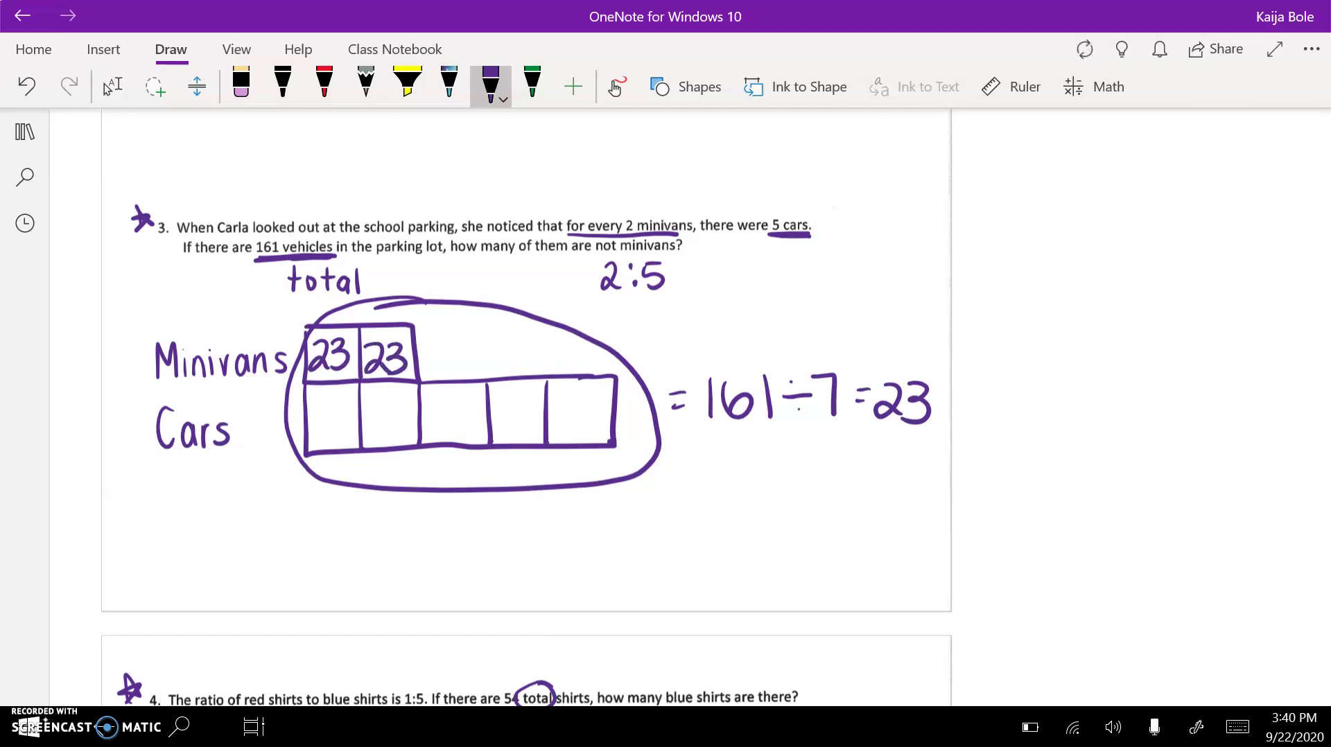
pyautogui.moveTo(313, 408)
pyautogui.mouseDown()
pyautogui.moveTo(332, 442)
pyautogui.moveTo(349, 411)
pyautogui.moveTo(334, 443)
pyautogui.moveTo(455, 434)
pyautogui.mouseUp()
pyautogui.click(371, 409)
pyautogui.moveTo(450, 400)
pyautogui.mouseDown()
pyautogui.moveTo(459, 437)
pyautogui.moveTo(603, 437)
pyautogui.mouseUp()
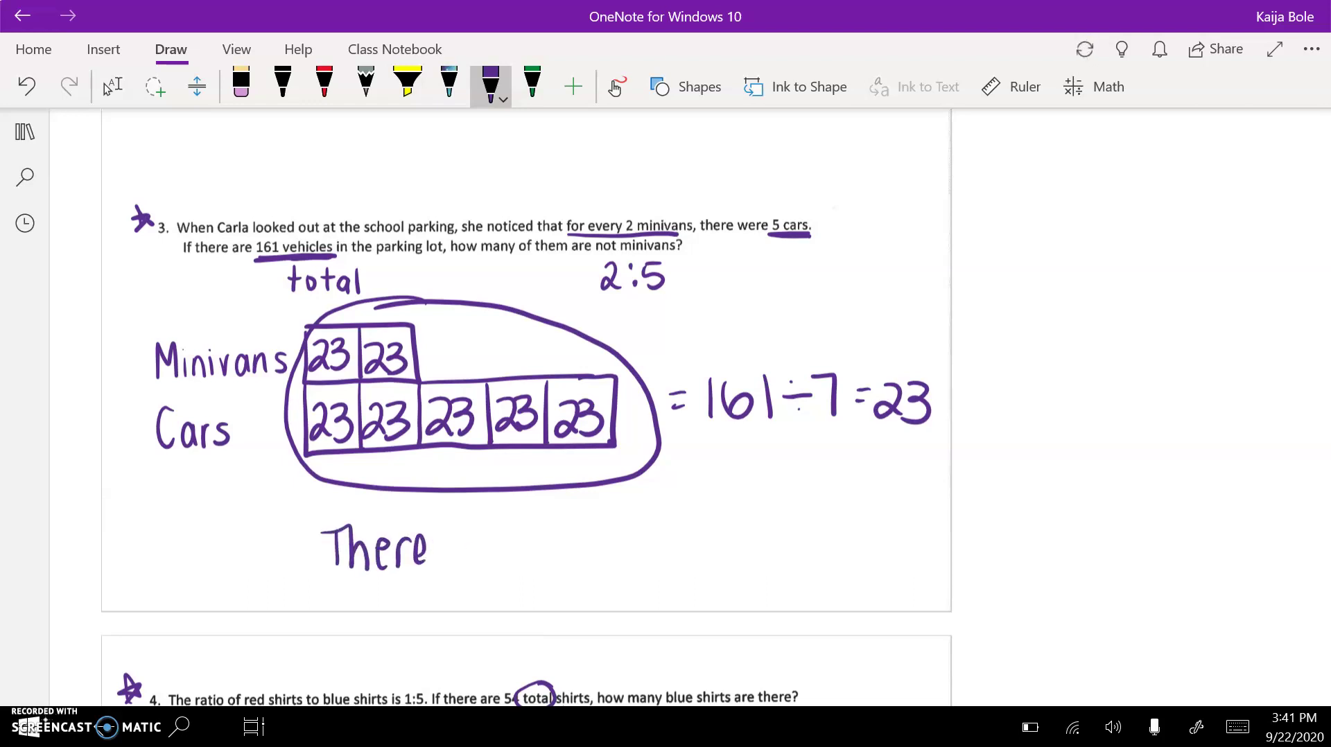
# Step: Complete the handwritten answer 'There are 115 cars' and box it in purple ink
pyautogui.moveTo(467, 536)
pyautogui.mouseDown()
pyautogui.moveTo(469, 565)
pyautogui.moveTo(609, 569)
pyautogui.mouseUp()
pyautogui.moveTo(616, 555); pyautogui.dragTo(636, 549)
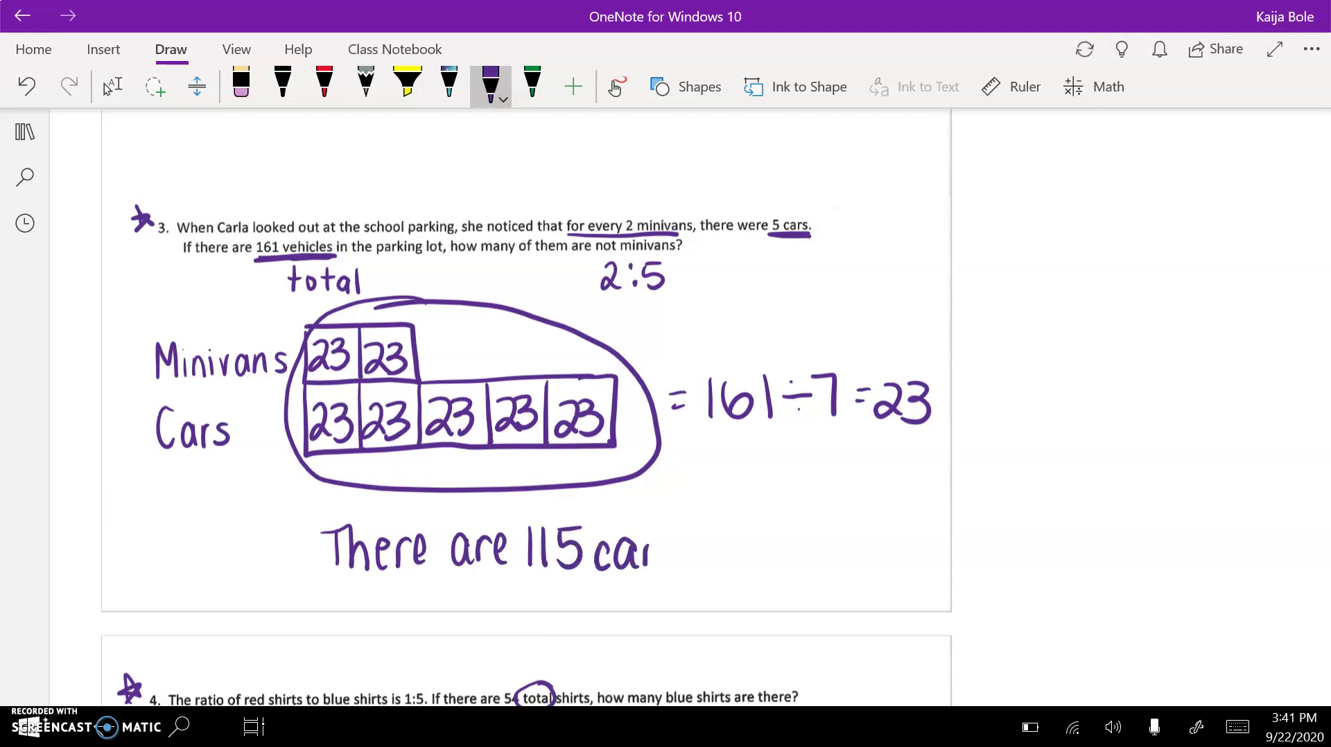
pyautogui.moveTo(319, 547)
pyautogui.mouseDown()
pyautogui.moveTo(667, 598)
pyautogui.moveTo(716, 500)
pyautogui.moveTo(307, 519)
pyautogui.mouseUp()
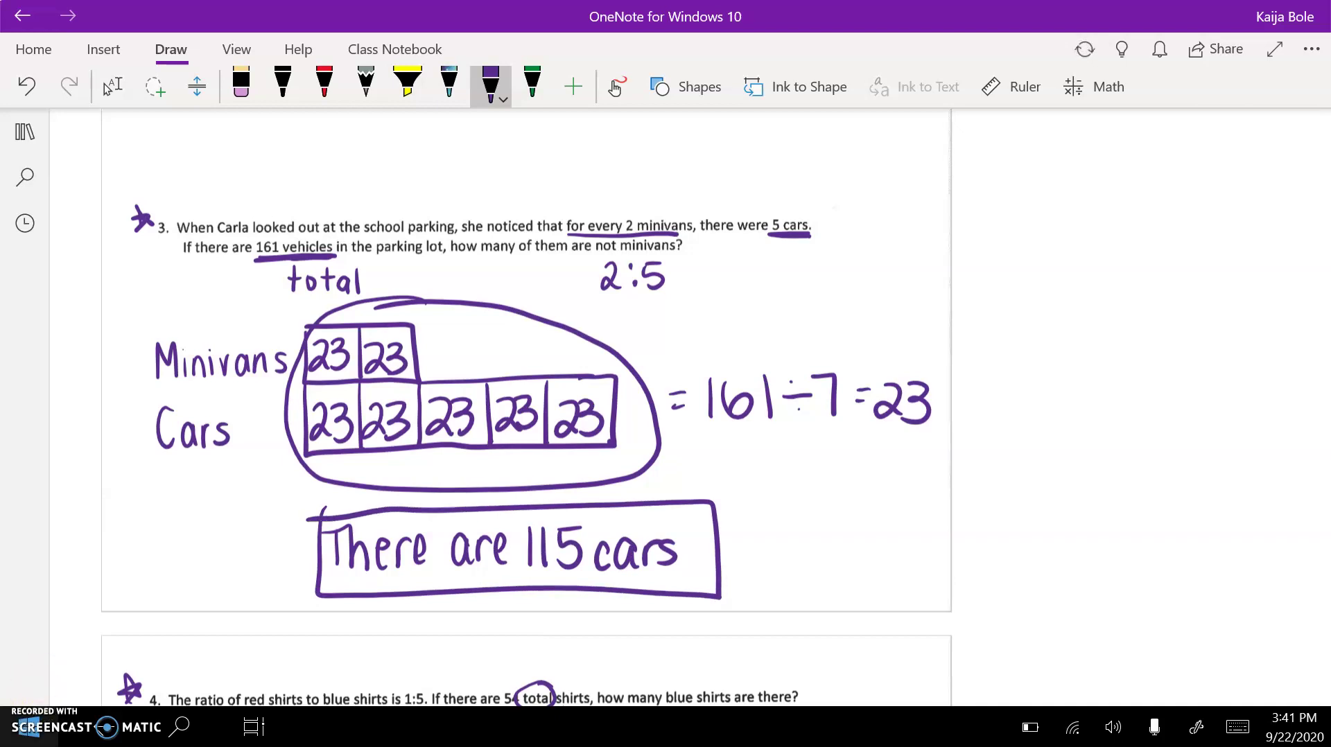
pyautogui.click(112, 86)
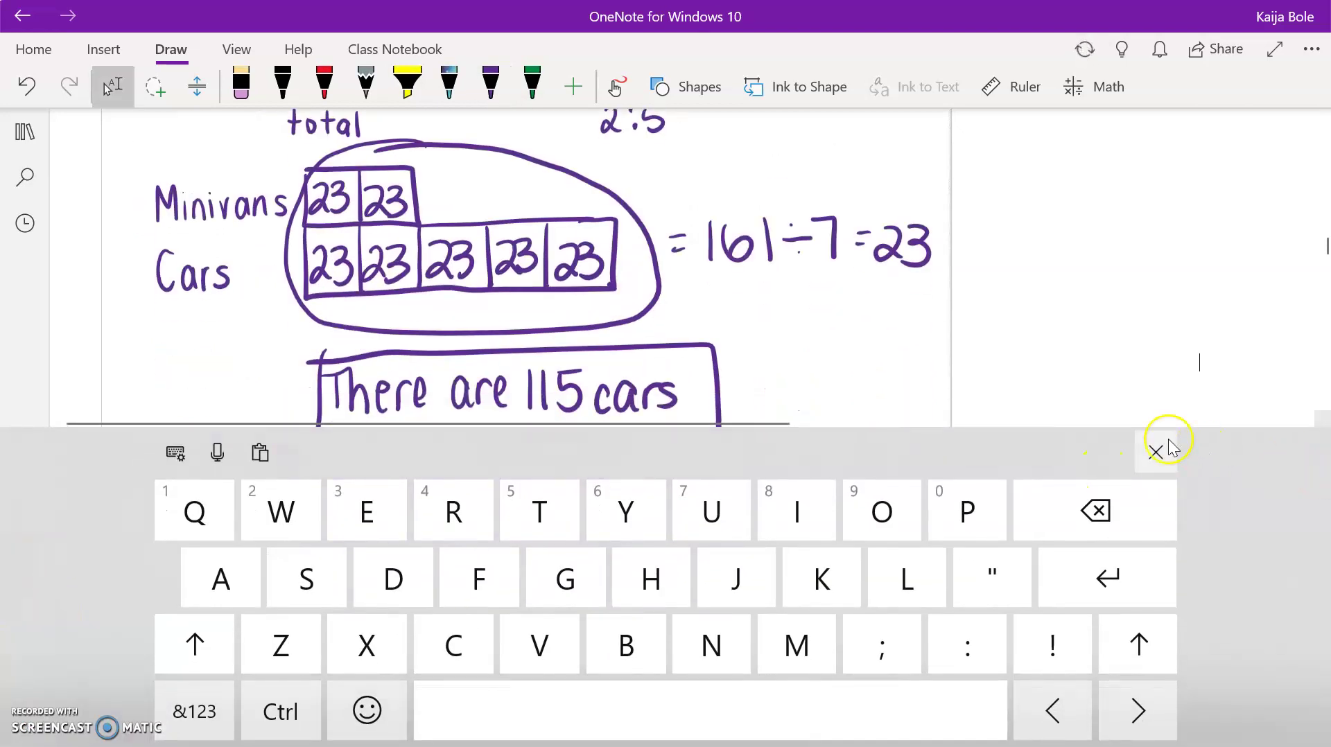
pyautogui.click(1156, 453)
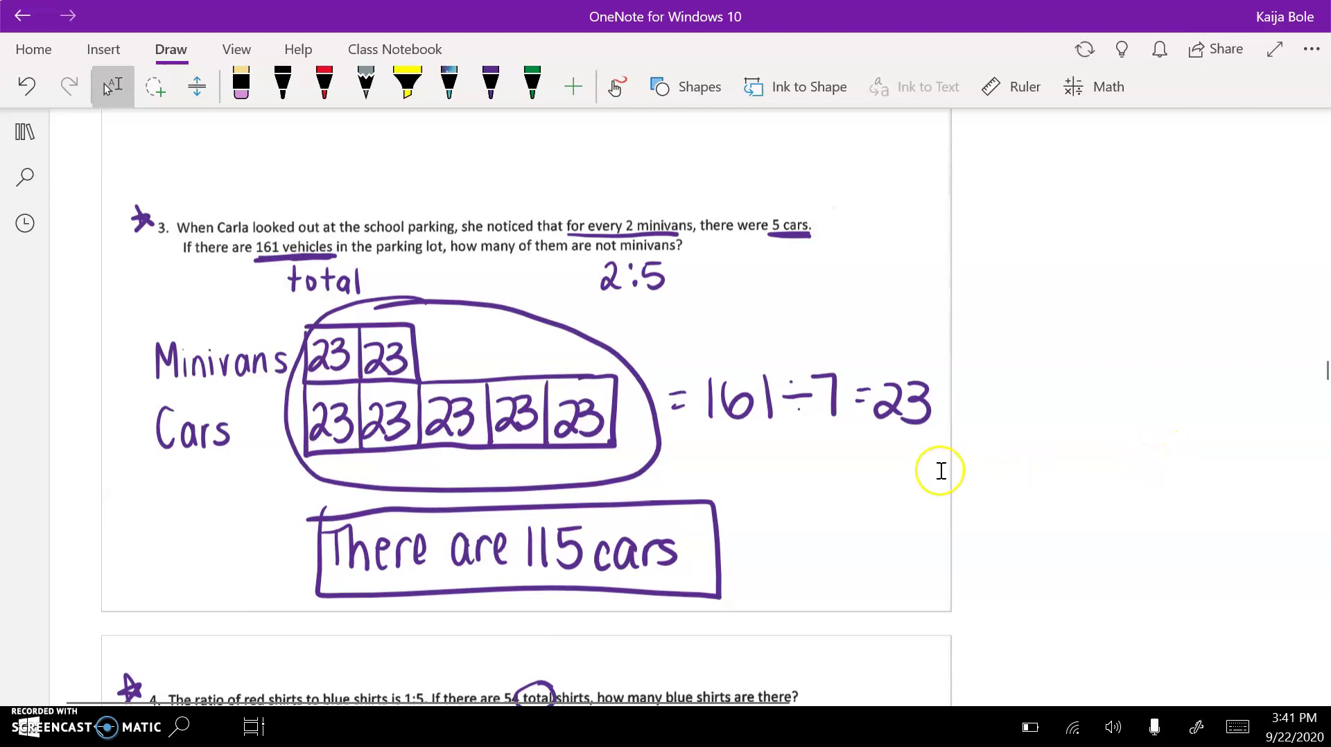